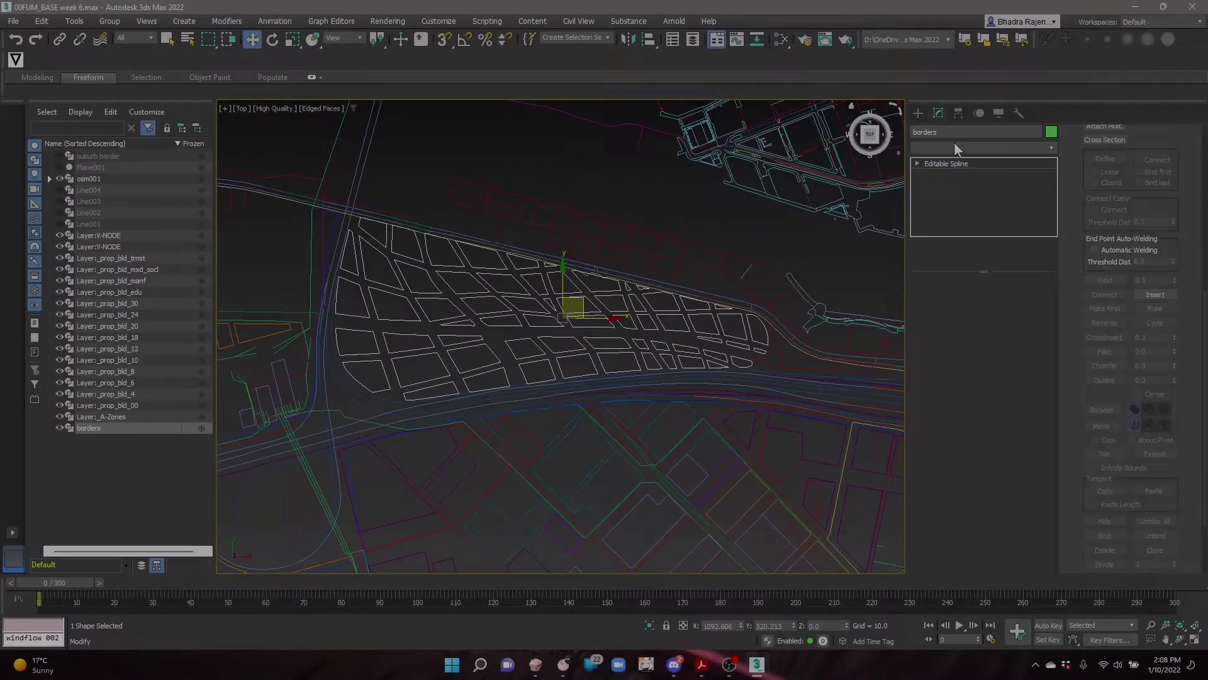
# Add an Extrude modifier and a Morpher modifier above it to the borders spline.
pyautogui.click(955, 146)
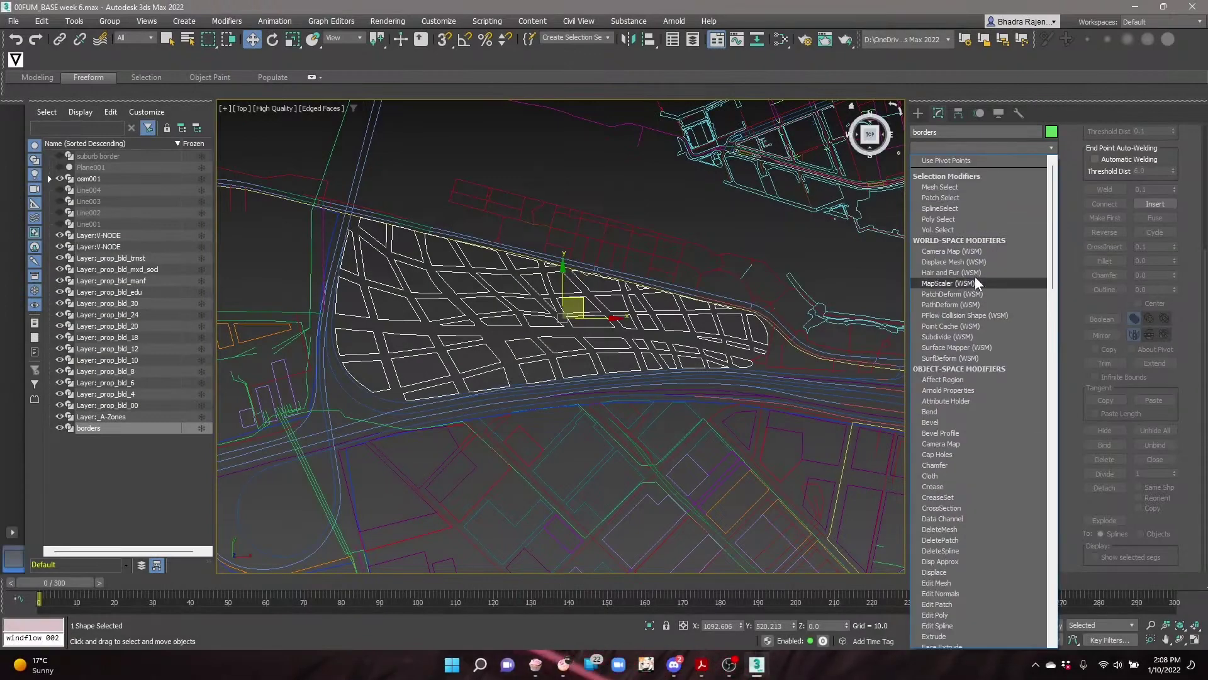
pyautogui.scroll(-15, 975, 277)
pyautogui.click(942, 161)
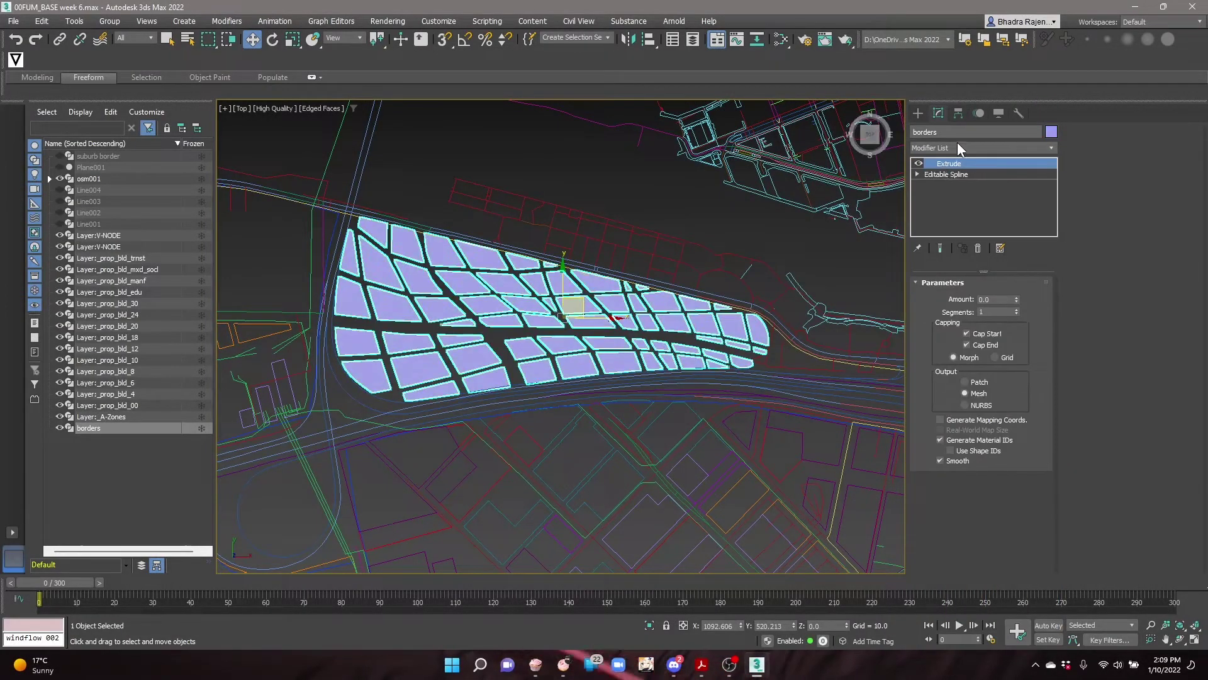
pyautogui.click(957, 145)
pyautogui.scroll(-10, 974, 245)
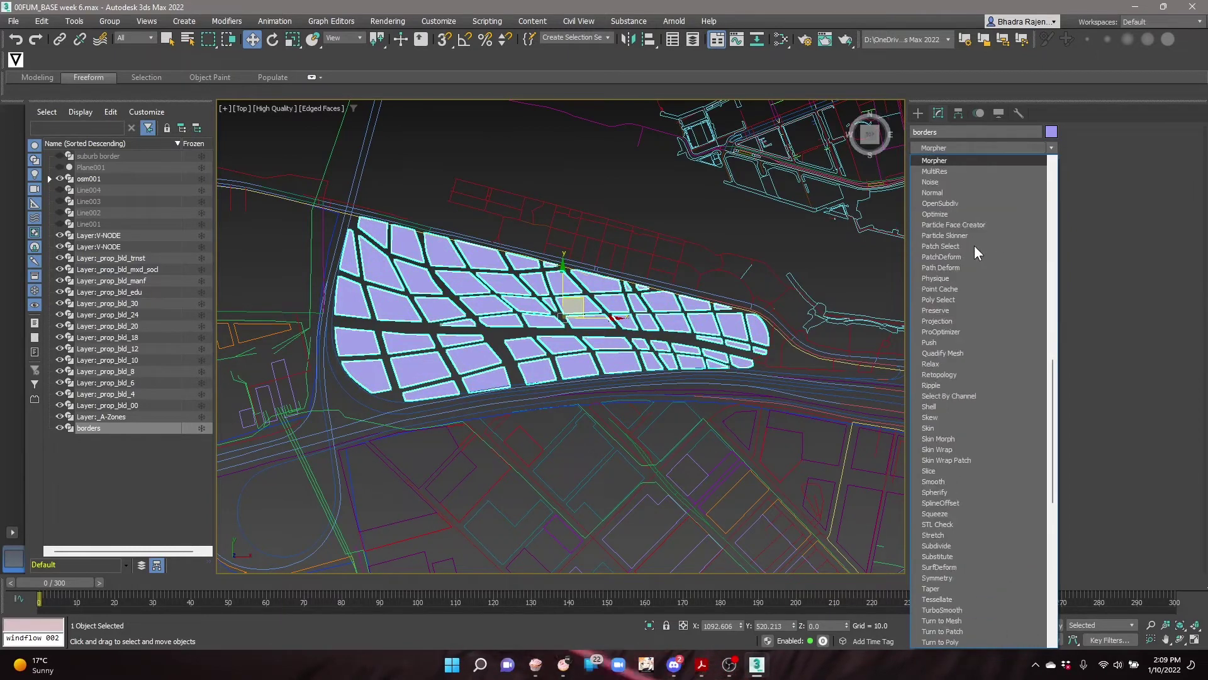
pyautogui.click(960, 162)
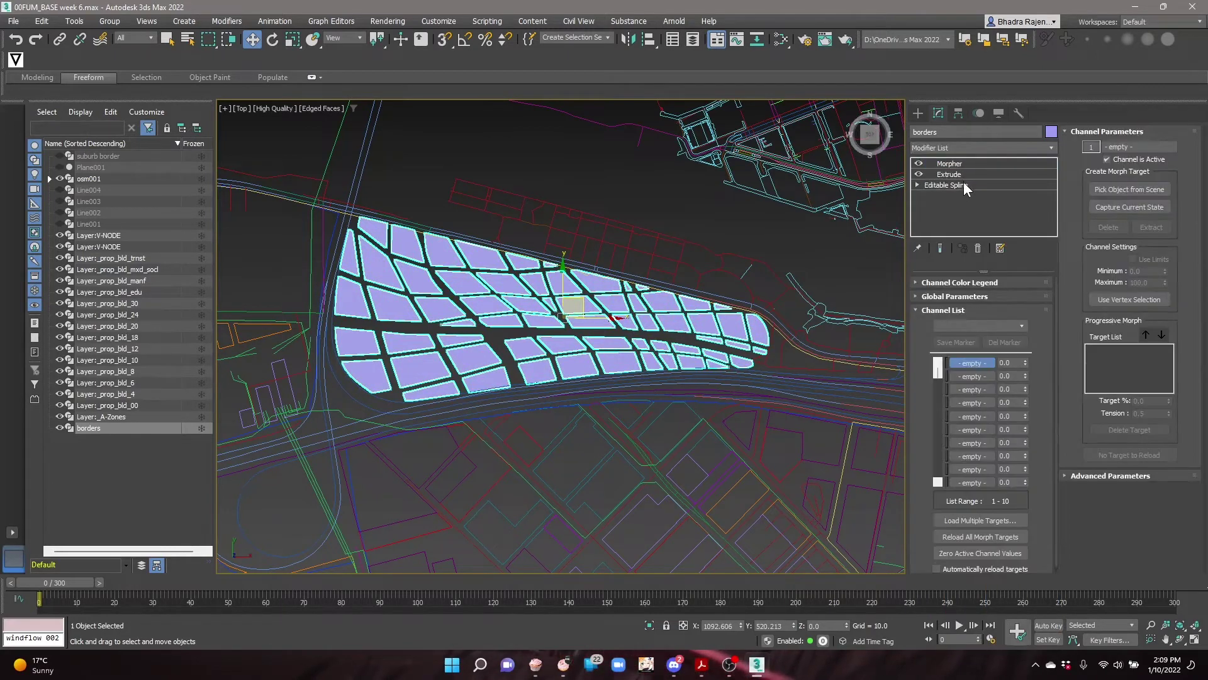
# Switch the viewport to Perspective and set the Extrude amount of the borders shape to 200.
pyautogui.click(965, 175)
pyautogui.click(996, 300)
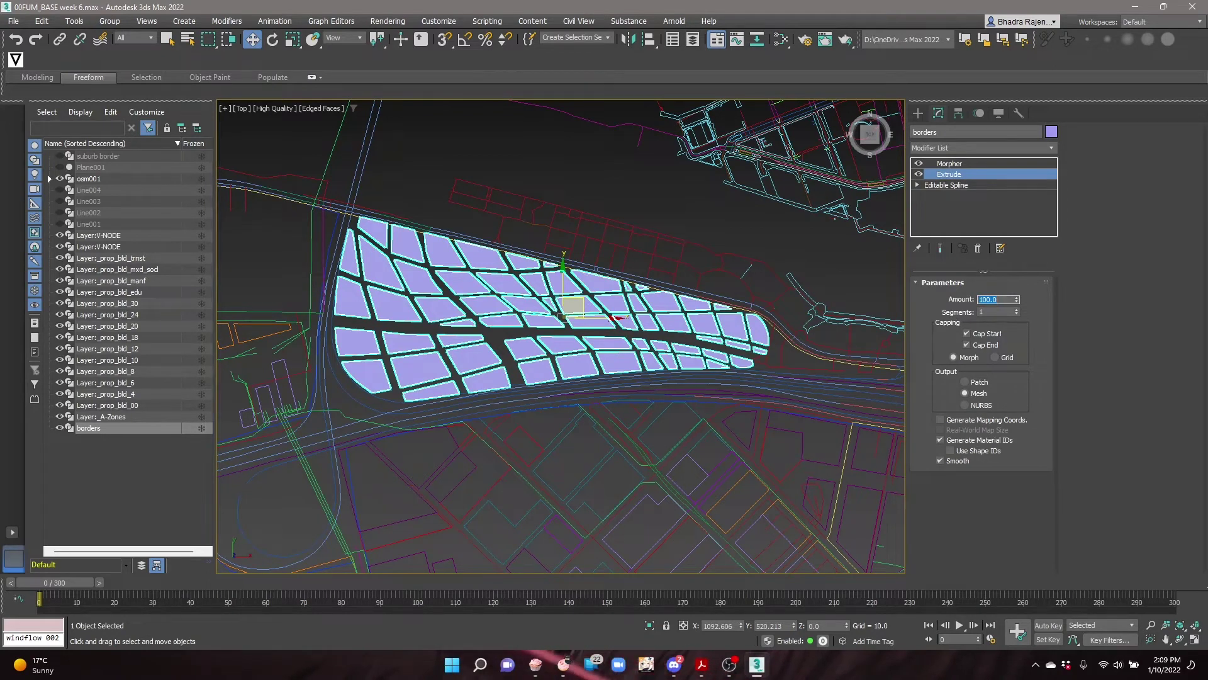
pyautogui.click(241, 108)
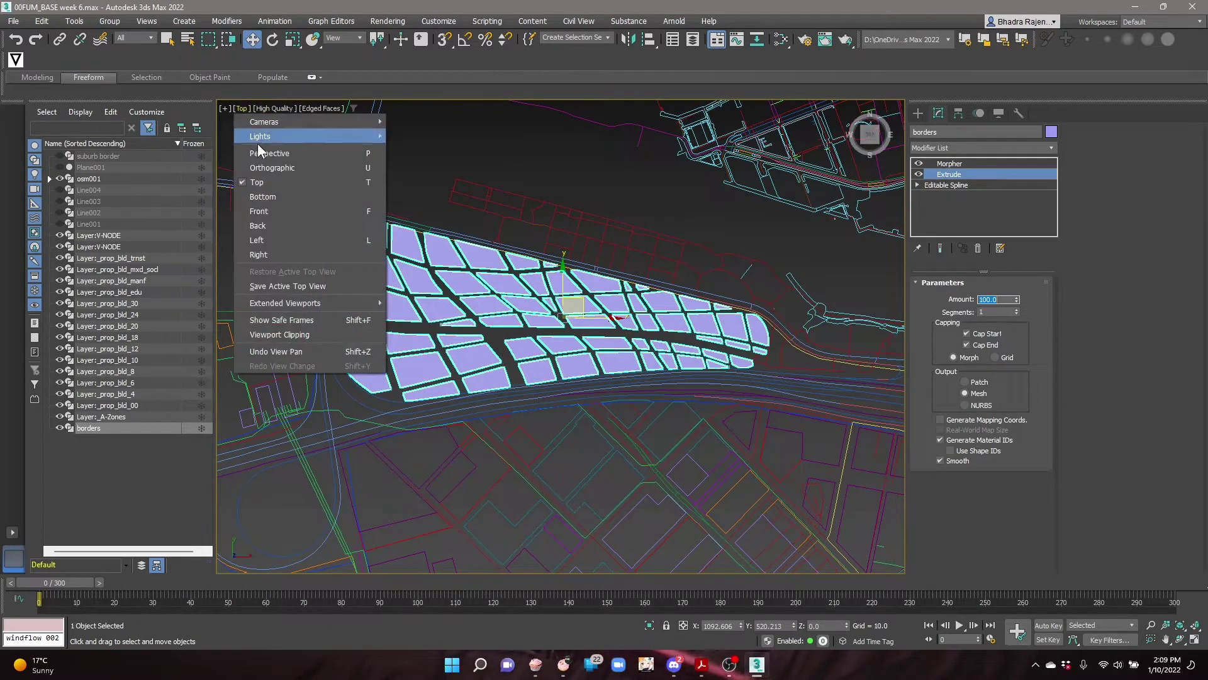
pyautogui.click(264, 148)
pyautogui.keyDown('alt'); pyautogui.moveTo(578, 370); pyautogui.dragTo(677, 360, button='middle'); pyautogui.keyUp('alt')
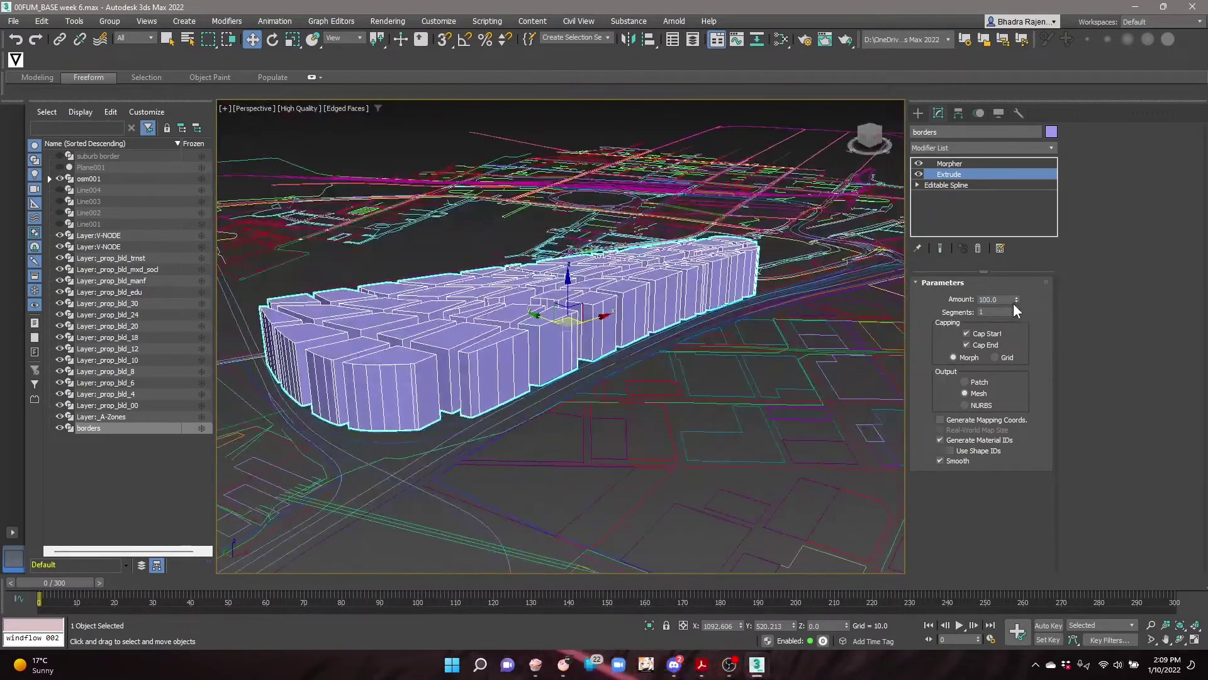
pyautogui.write('200')
pyautogui.press('Return')
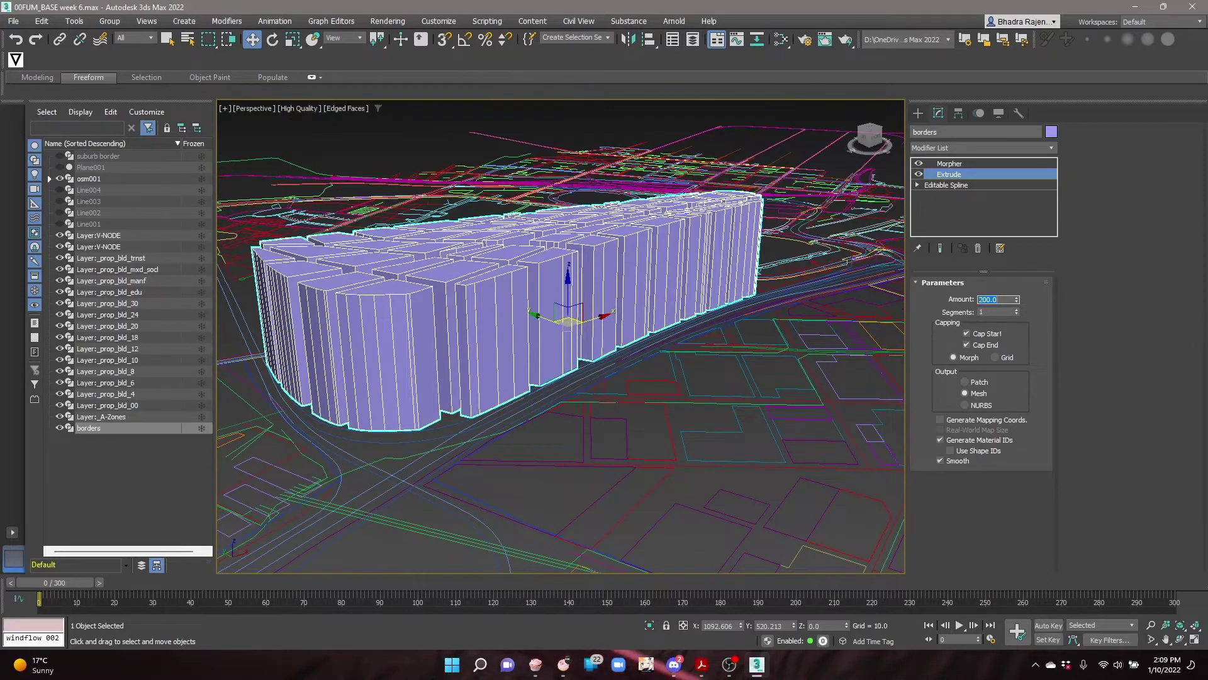
# Capture the current extruded state in the first Morpher channel under the name "tall".
pyautogui.click(961, 163)
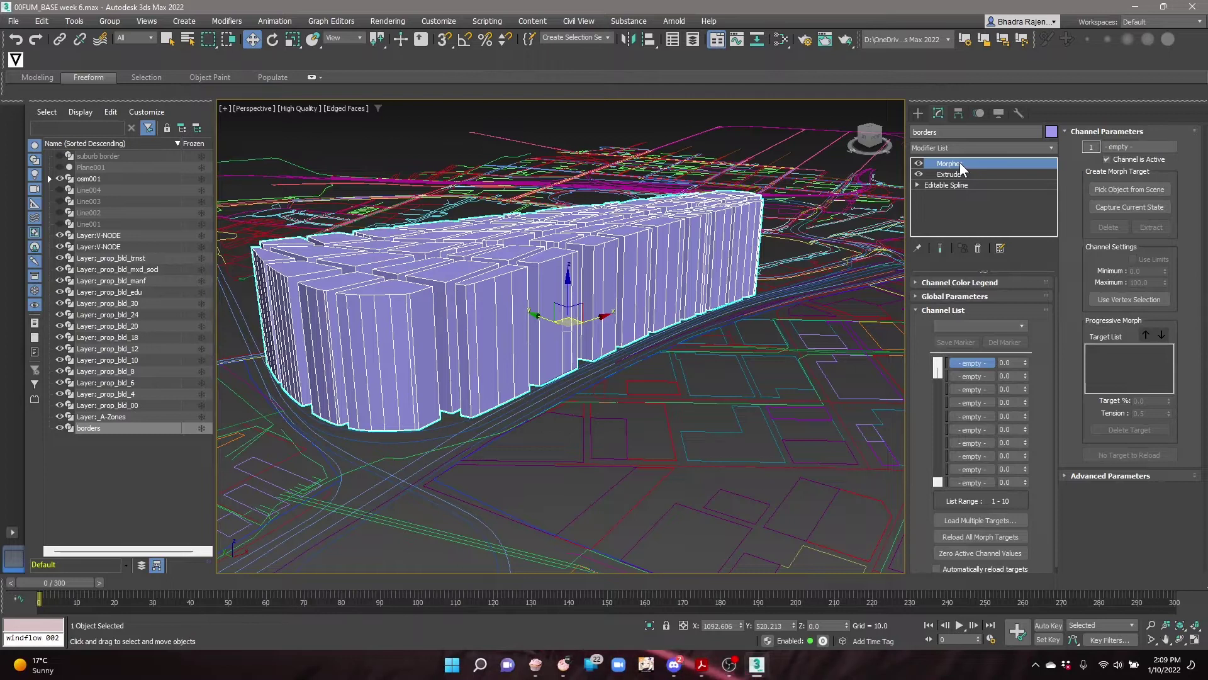
pyautogui.click(1126, 205)
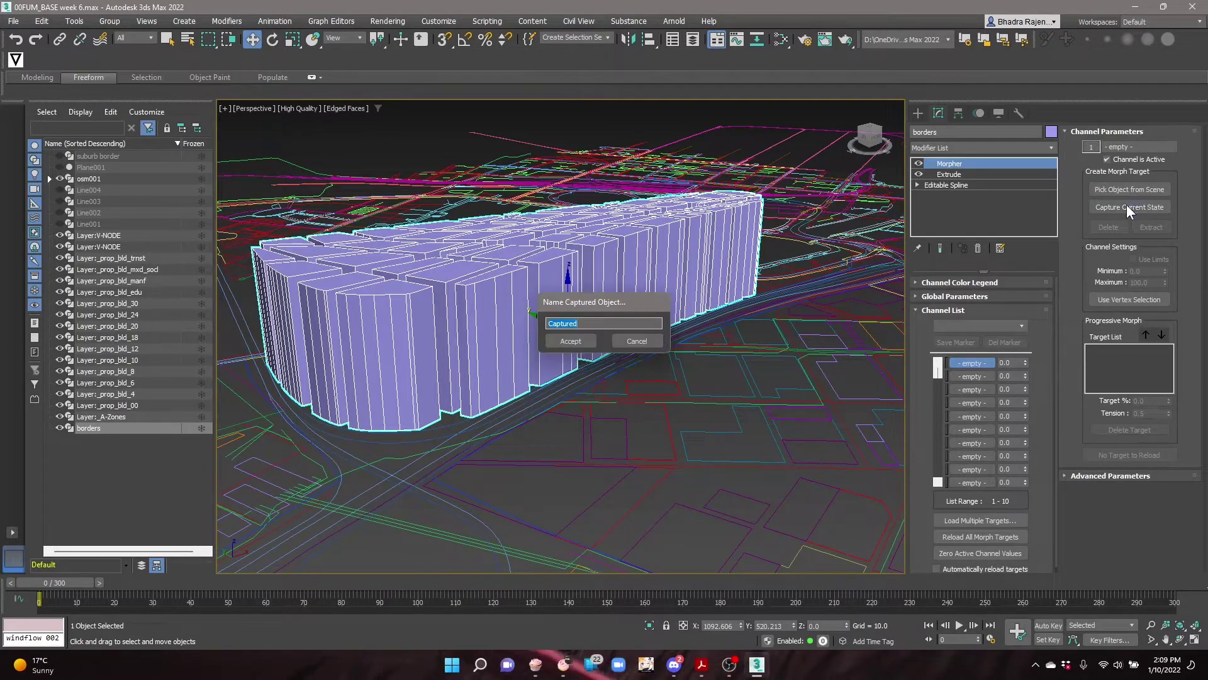
pyautogui.write('tall')
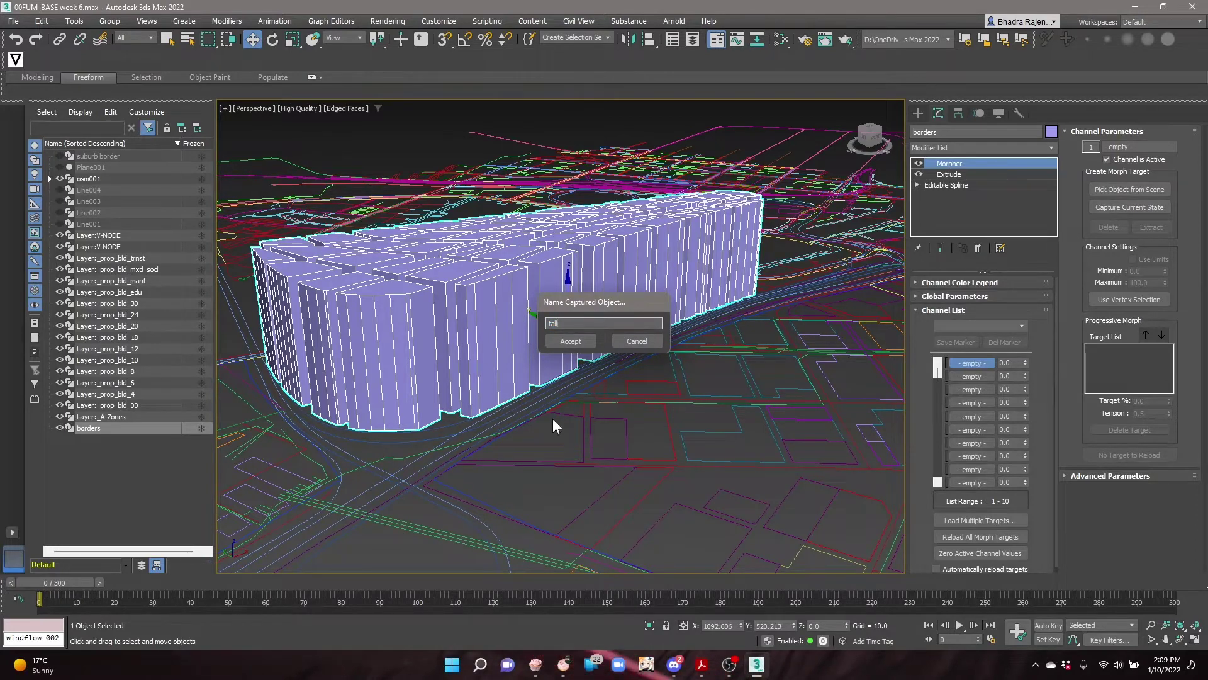
pyautogui.click(571, 341)
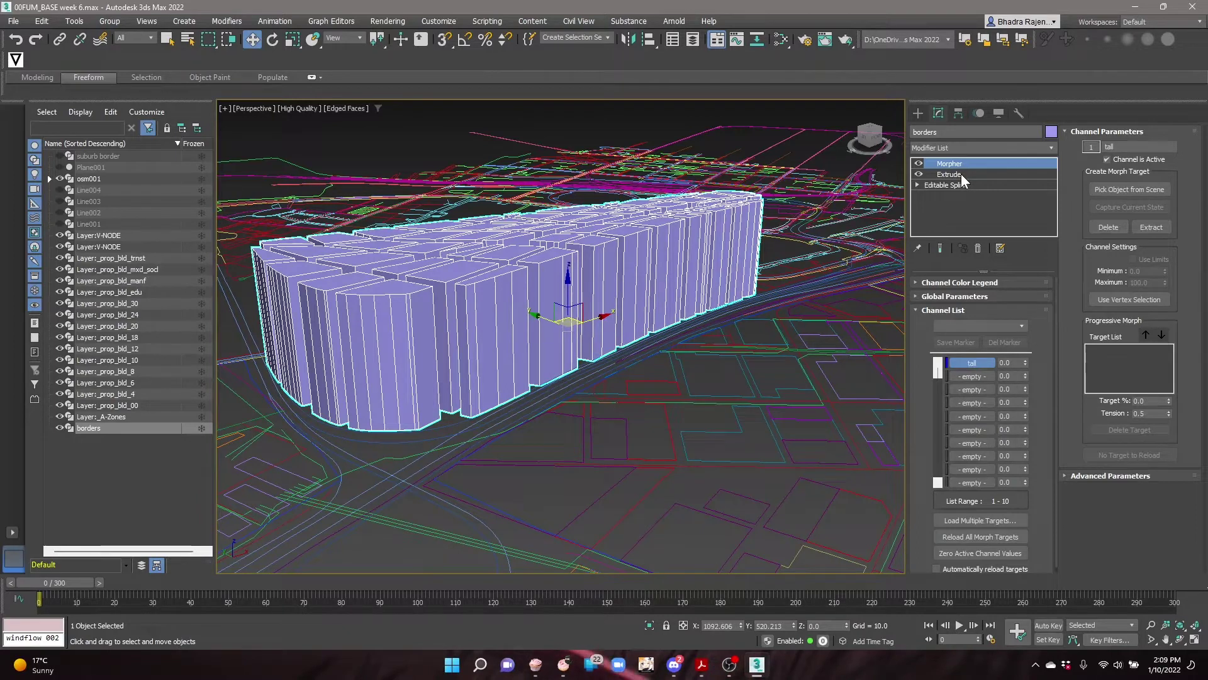
# Set the Extrude amount to 10 and capture that state in the second Morpher channel under the name "short".
pyautogui.click(950, 174)
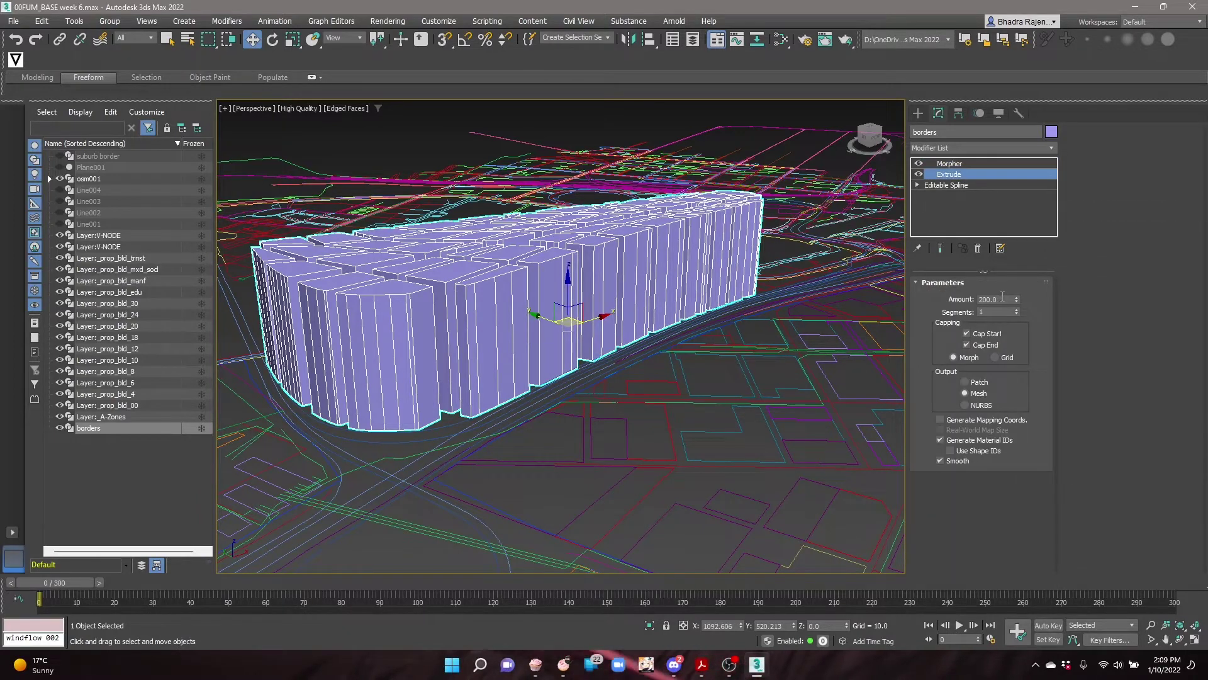
pyautogui.write('10')
pyautogui.press('Return')
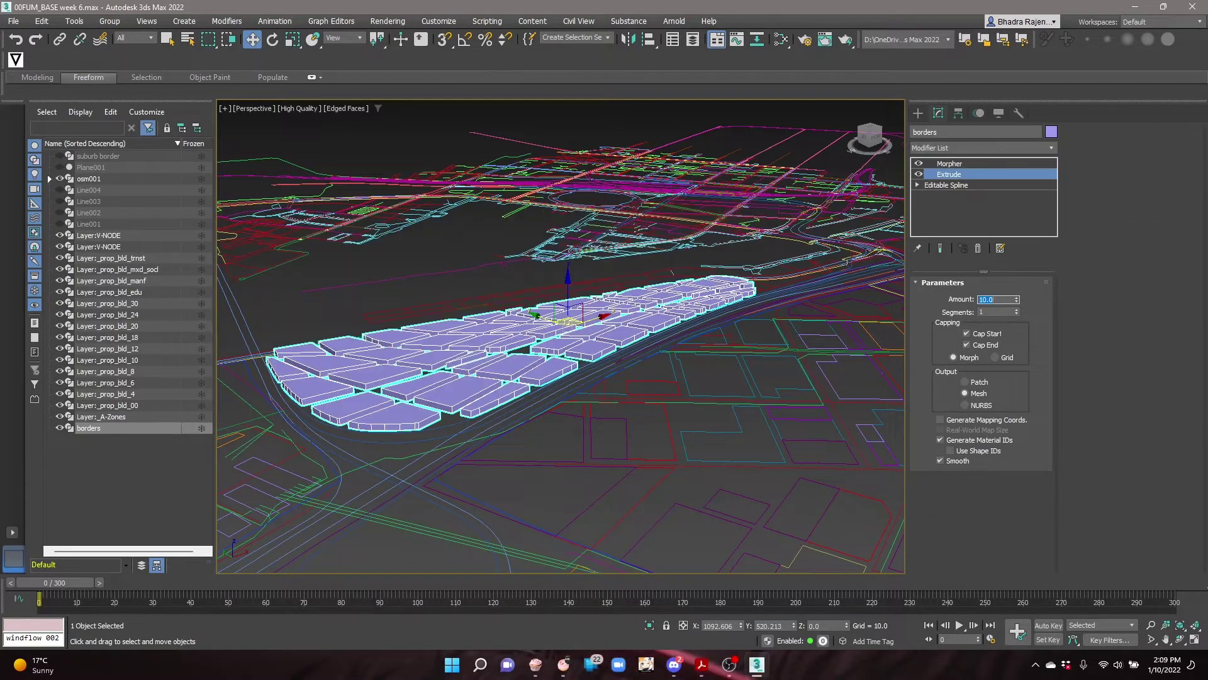
pyautogui.click(983, 163)
pyautogui.click(977, 375)
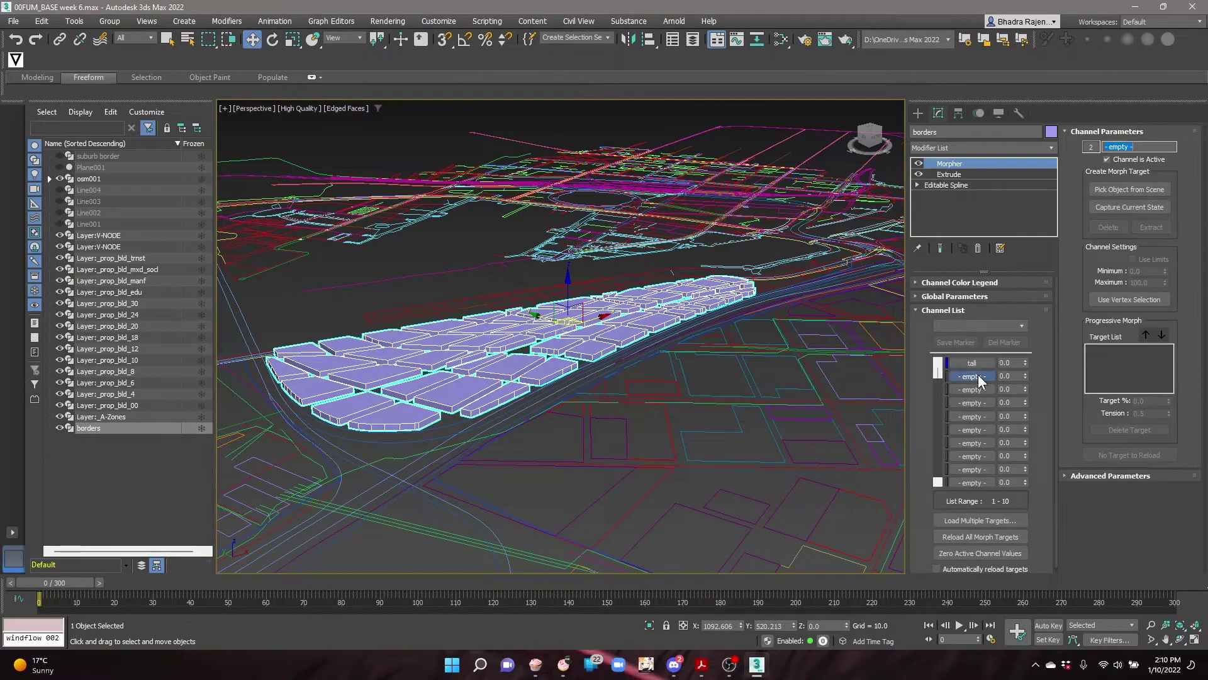
pyautogui.click(1133, 206)
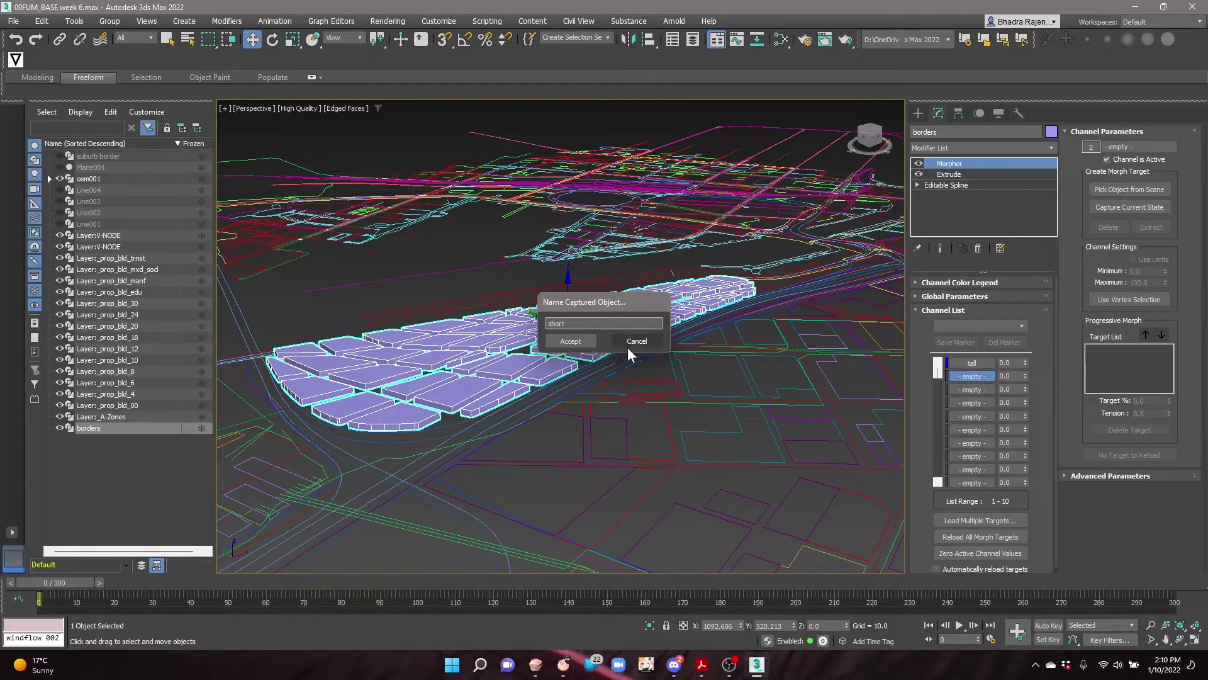
pyautogui.click(580, 341)
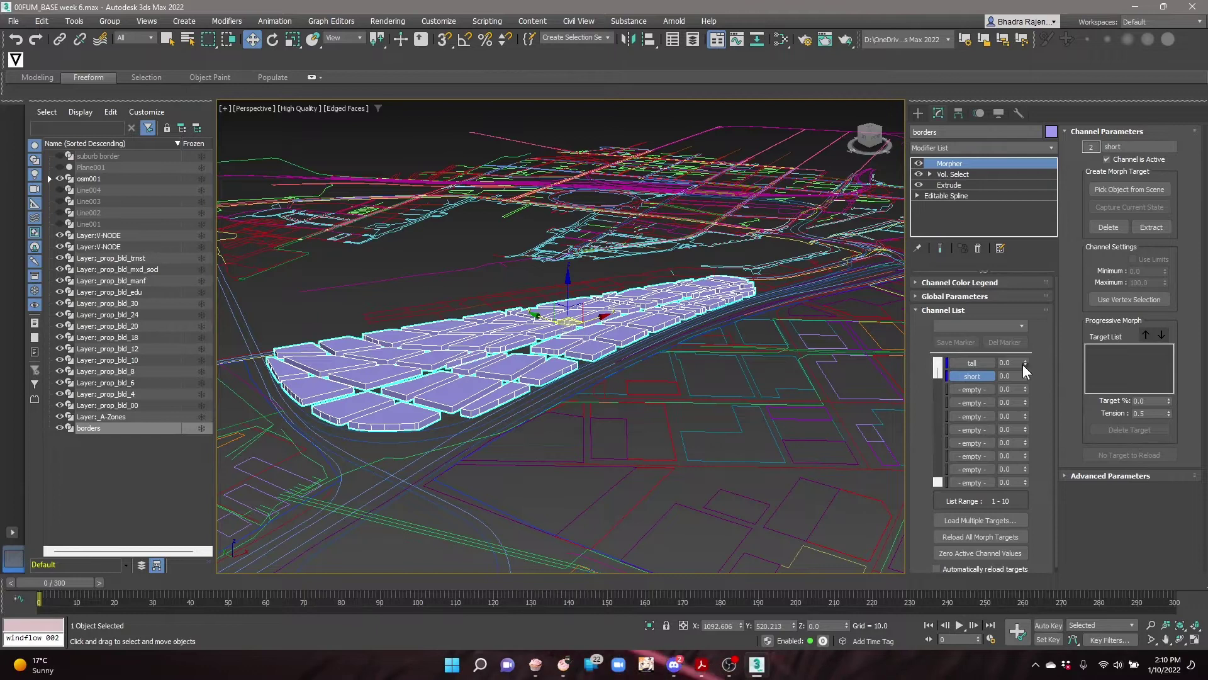
# Delete the Vol. Select modifier from the borders stack and add a new Vol. Select between Extrude and Morpher.
pyautogui.moveTo(1024, 364)
pyautogui.mouseDown()
pyautogui.moveTo(1020, 262)
pyautogui.moveTo(1035, 370)
pyautogui.mouseUp()
pyautogui.click(986, 175)
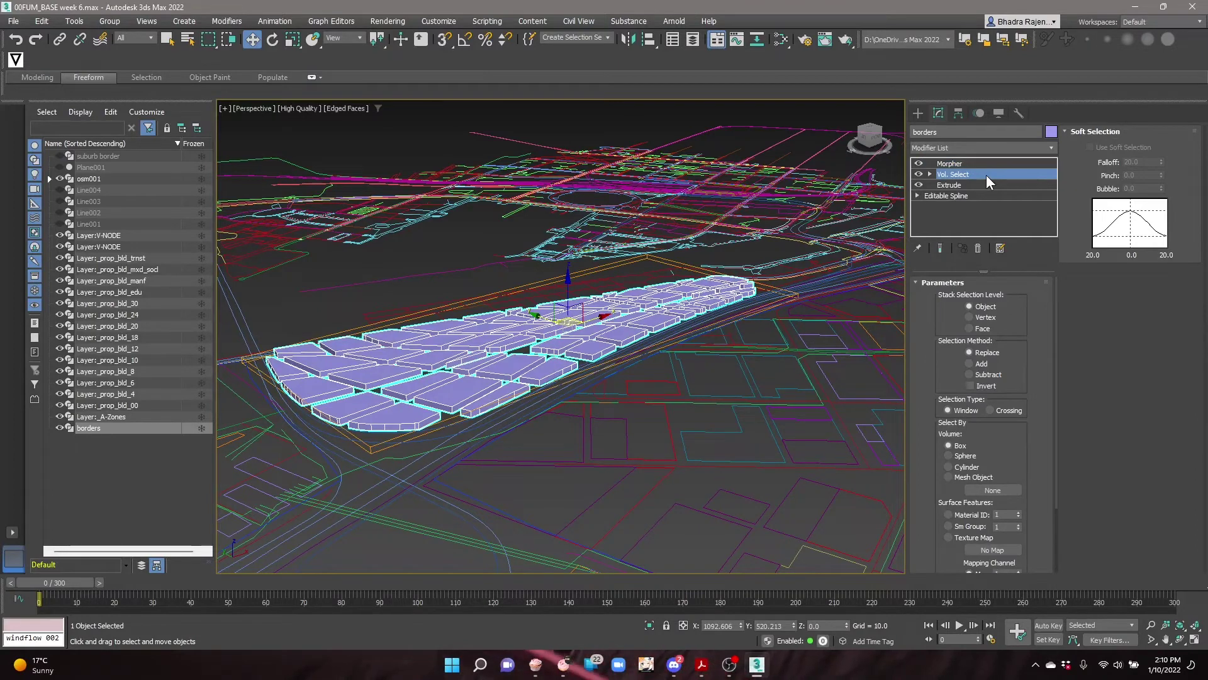
pyautogui.press('Delete')
pyautogui.click(967, 149)
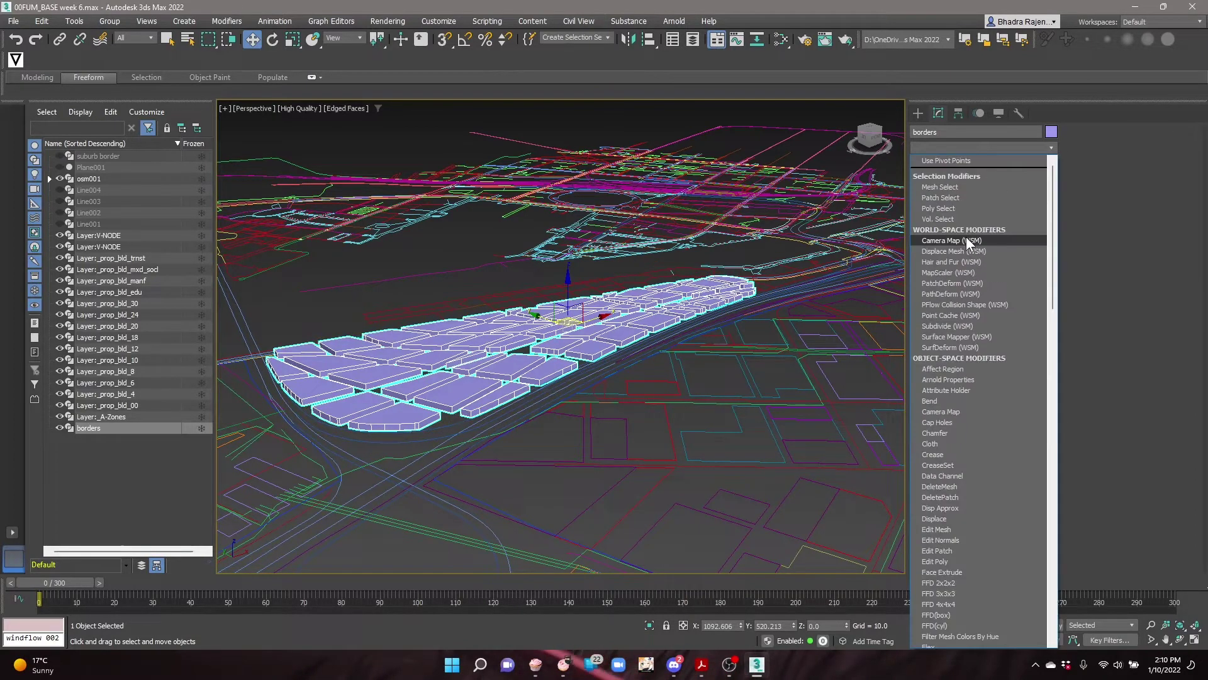
pyautogui.press('v')
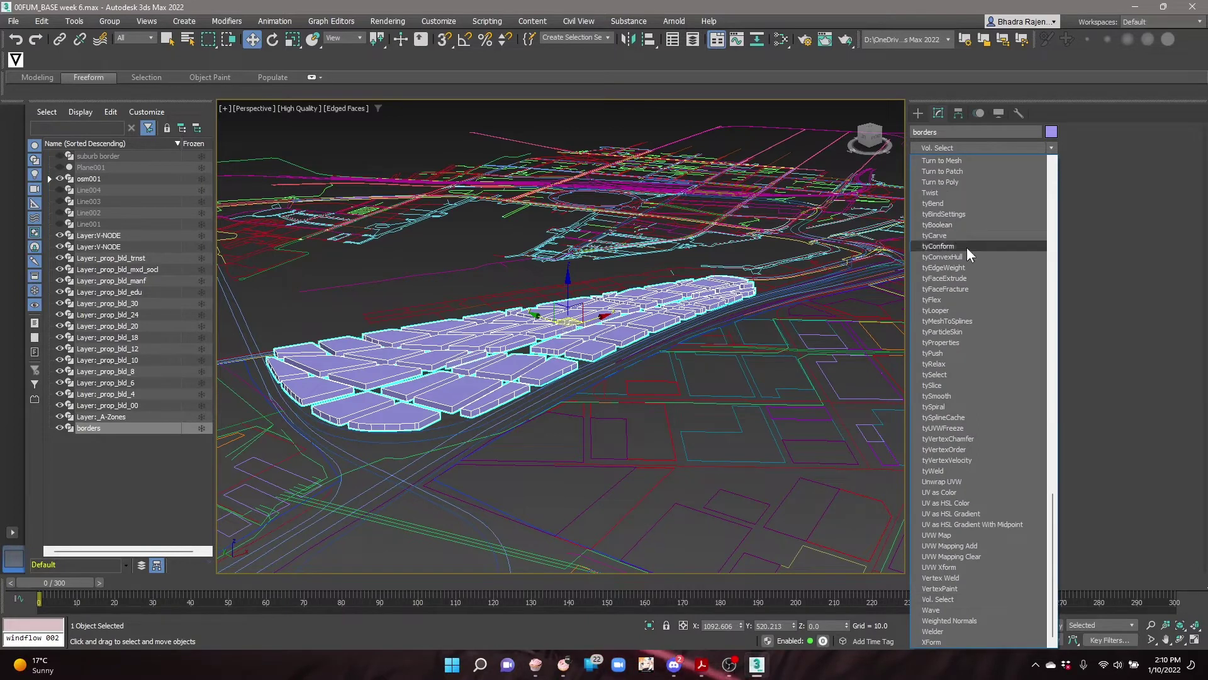
pyautogui.click(947, 599)
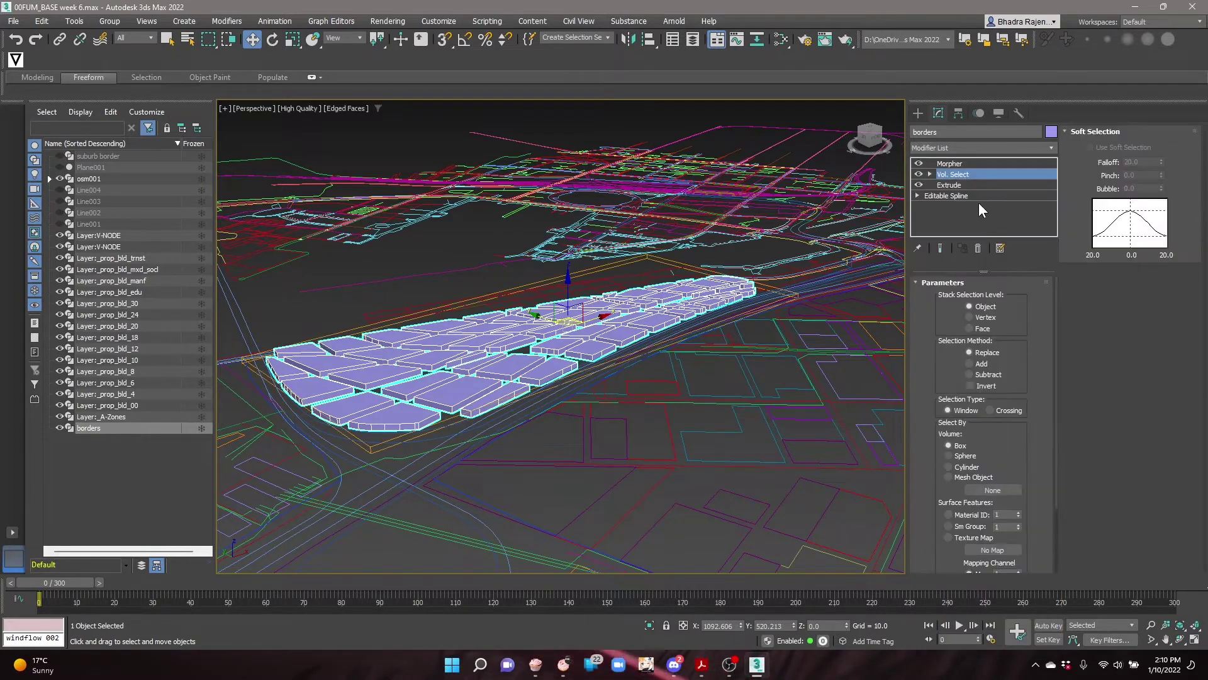
# Create a sphere with a radius of about 94 over the western part of the building blocks.
pyautogui.click(918, 113)
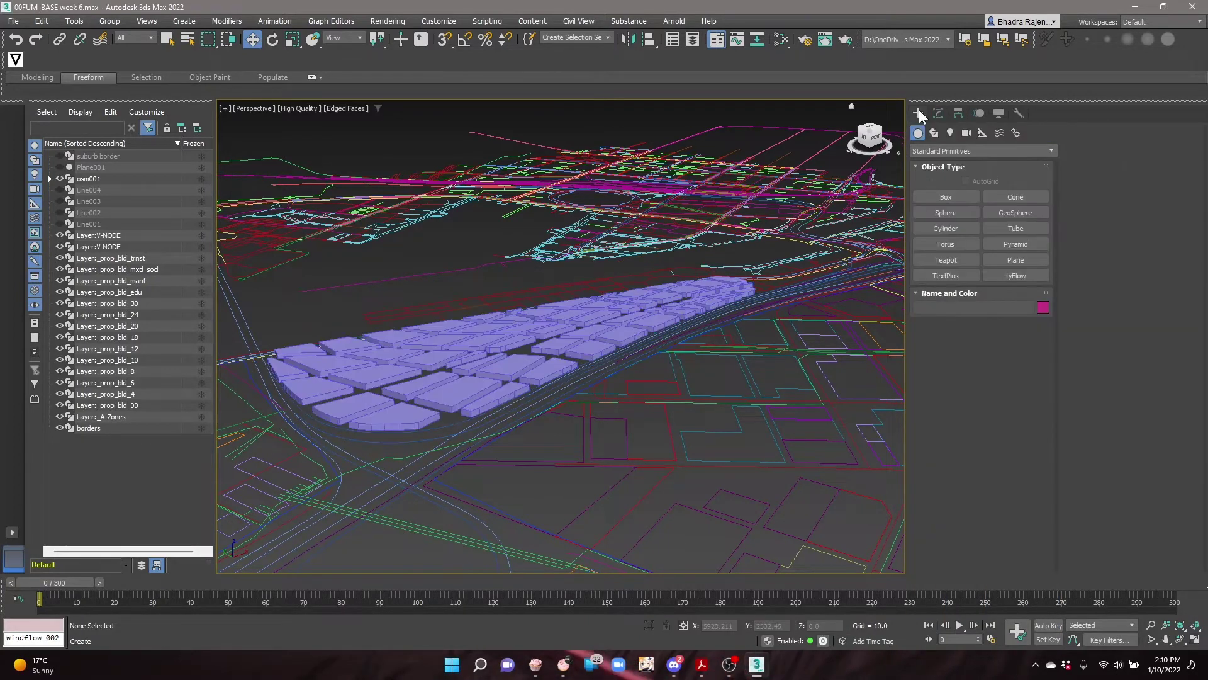
pyautogui.click(949, 213)
pyautogui.keyDown('alt'); pyautogui.moveTo(655, 340); pyautogui.dragTo(592, 426, button='middle'); pyautogui.keyUp('alt')
pyautogui.moveTo(460, 286); pyautogui.dragTo(517, 329)
pyautogui.keyDown('alt'); pyautogui.moveTo(518, 329); pyautogui.dragTo(567, 349, button='middle'); pyautogui.keyUp('alt')
# Move the sphere along the site to the eastern blocks and scale it down to about 77 percent.
pyautogui.click(255, 43)
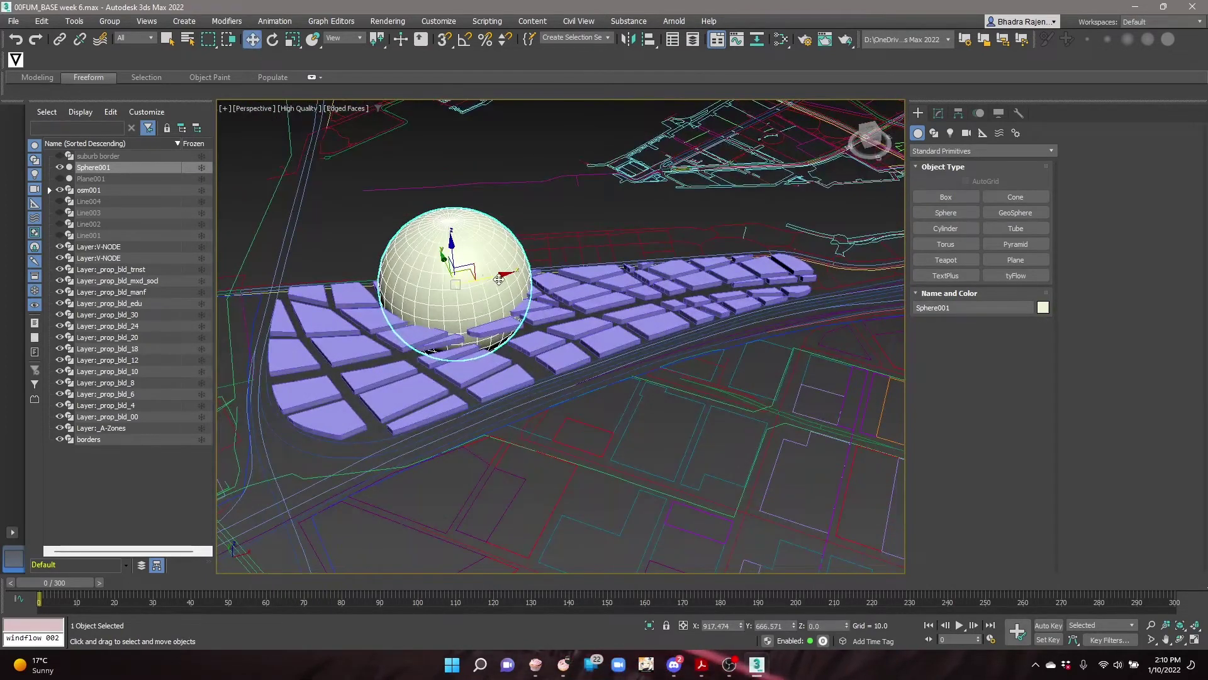
pyautogui.moveTo(504, 277); pyautogui.dragTo(692, 251)
pyautogui.moveTo(626, 232); pyautogui.dragTo(667, 259)
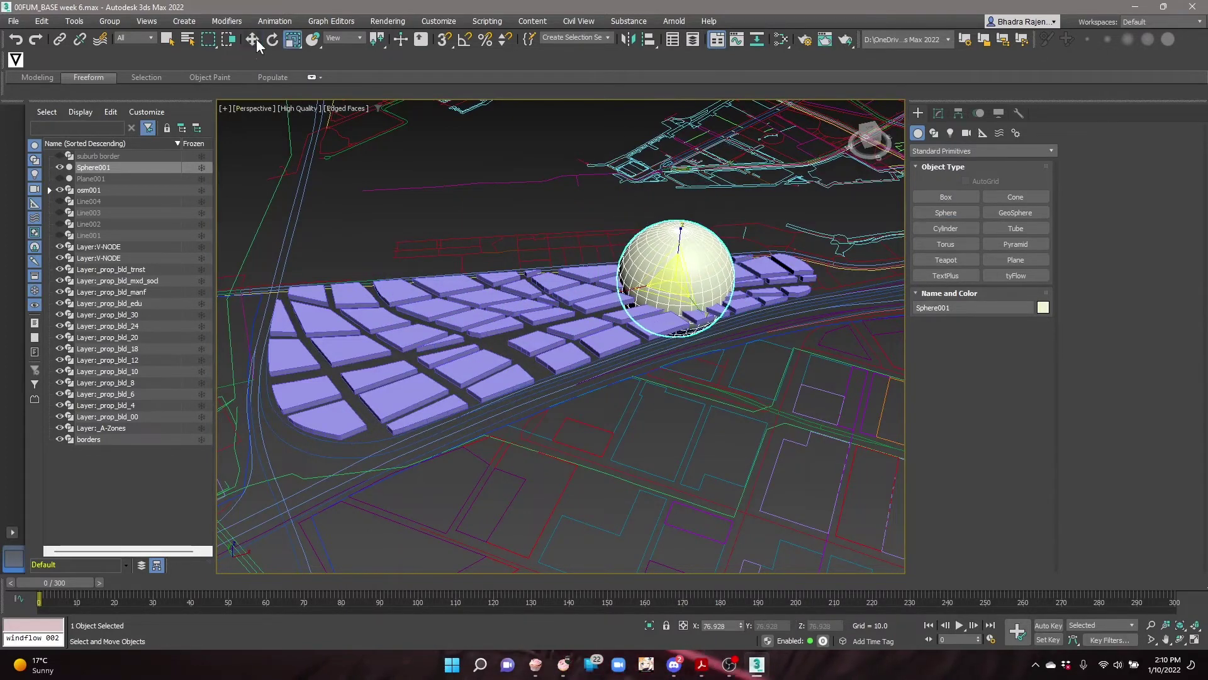
# Raise the sphere above the blocks to a Z height of about 174 and turn off Edged Faces in the viewport.
pyautogui.keyDown('alt'); pyautogui.moveTo(799, 363); pyautogui.dragTo(794, 302, button='middle'); pyautogui.keyUp('alt')
pyautogui.moveTo(677, 236); pyautogui.dragTo(677, 157)
pyautogui.click(348, 109)
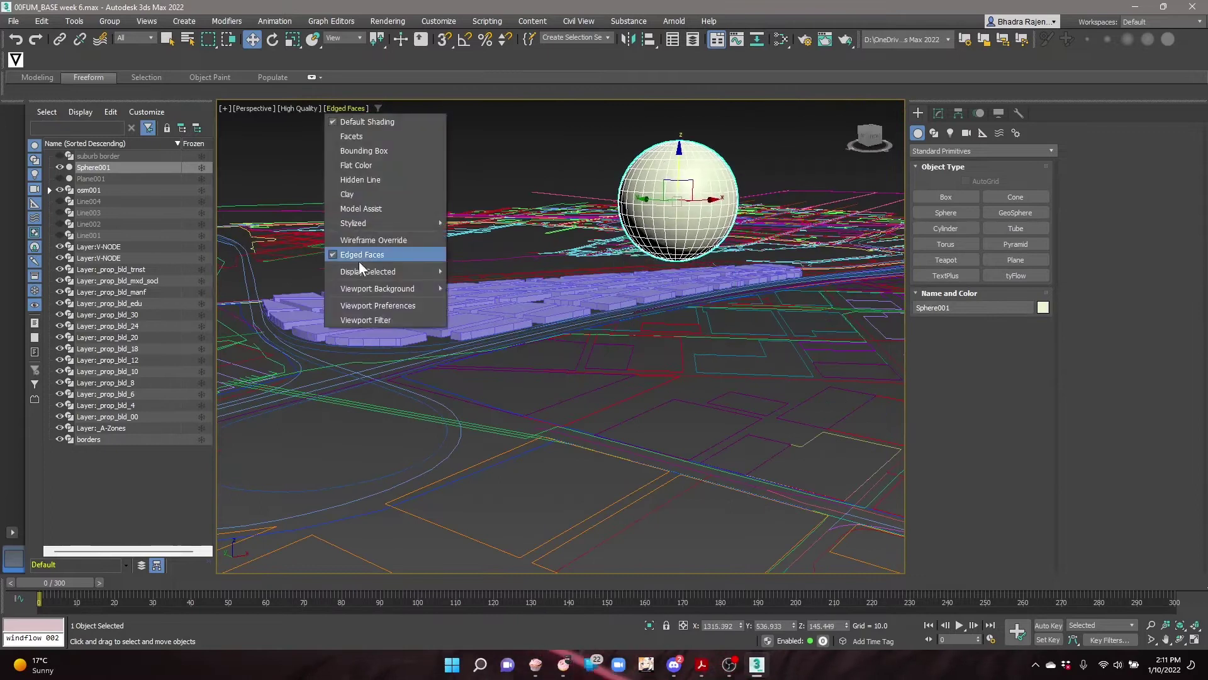
pyautogui.click(358, 256)
pyautogui.keyDown('alt'); pyautogui.moveTo(685, 271); pyautogui.dragTo(673, 236, button='middle'); pyautogui.keyUp('alt')
pyautogui.moveTo(671, 171); pyautogui.dragTo(671, 156)
pyautogui.moveTo(714, 189)
pyautogui.keyDown('alt'); pyautogui.mouseDown(button='middle')
pyautogui.moveTo(728, 234)
pyautogui.moveTo(718, 290)
pyautogui.mouseUp(button='middle'); pyautogui.keyUp('alt')
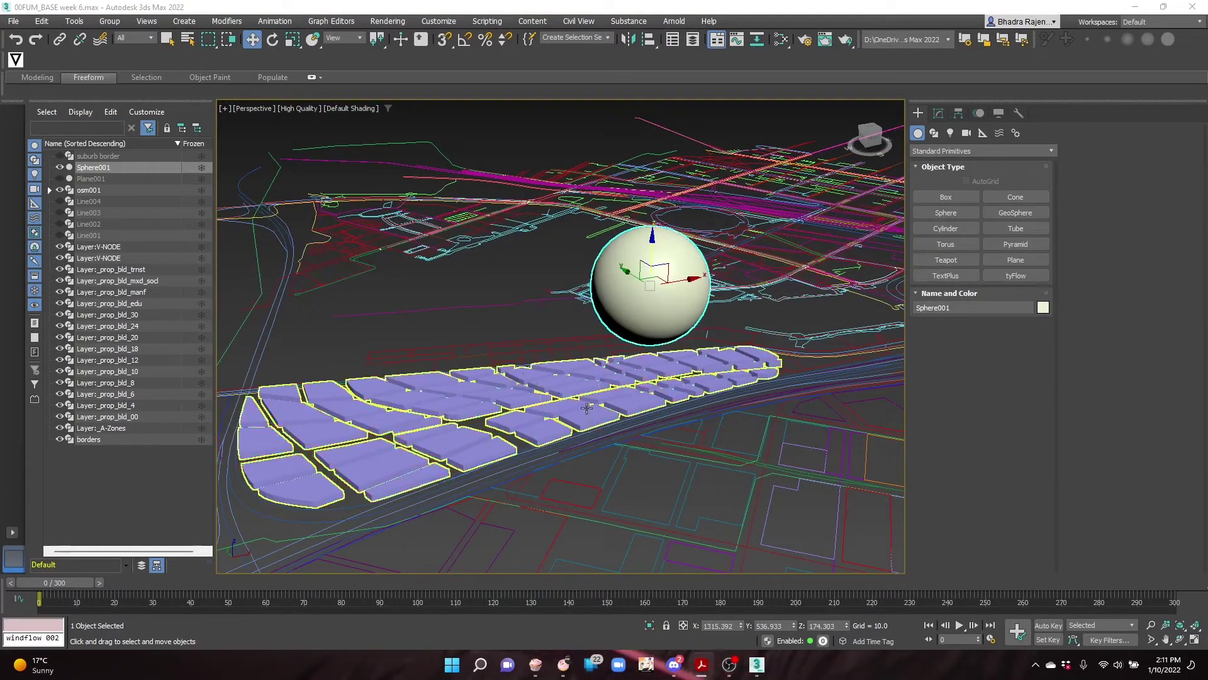
# Set the Vol. Select modifier on borders to Vertex level, selecting by Mesh Object with Sphere001 as the volume.
pyautogui.click(486, 431)
pyautogui.click(937, 113)
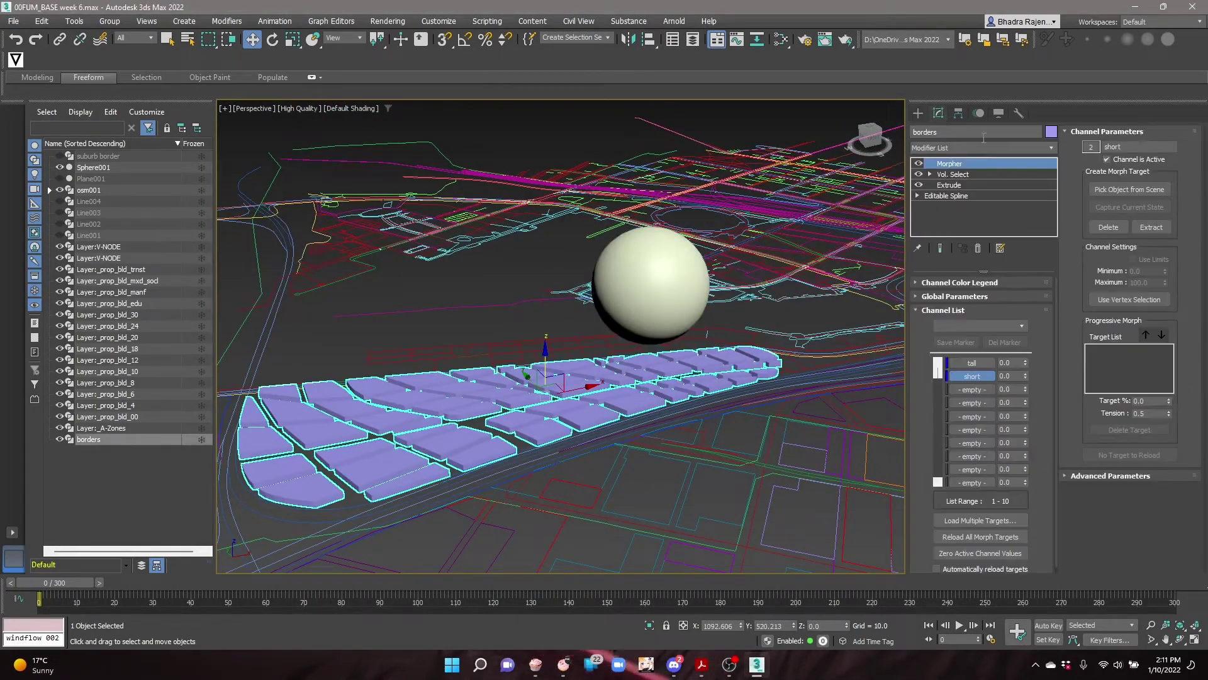
pyautogui.click(951, 174)
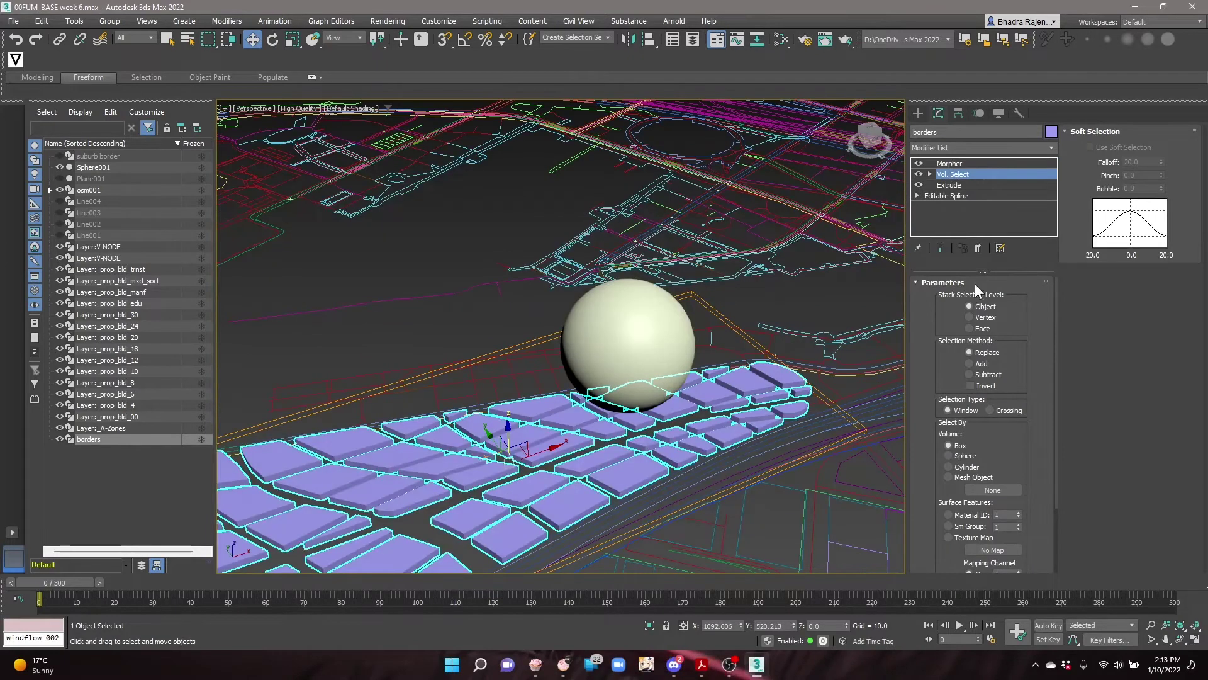
pyautogui.click(984, 317)
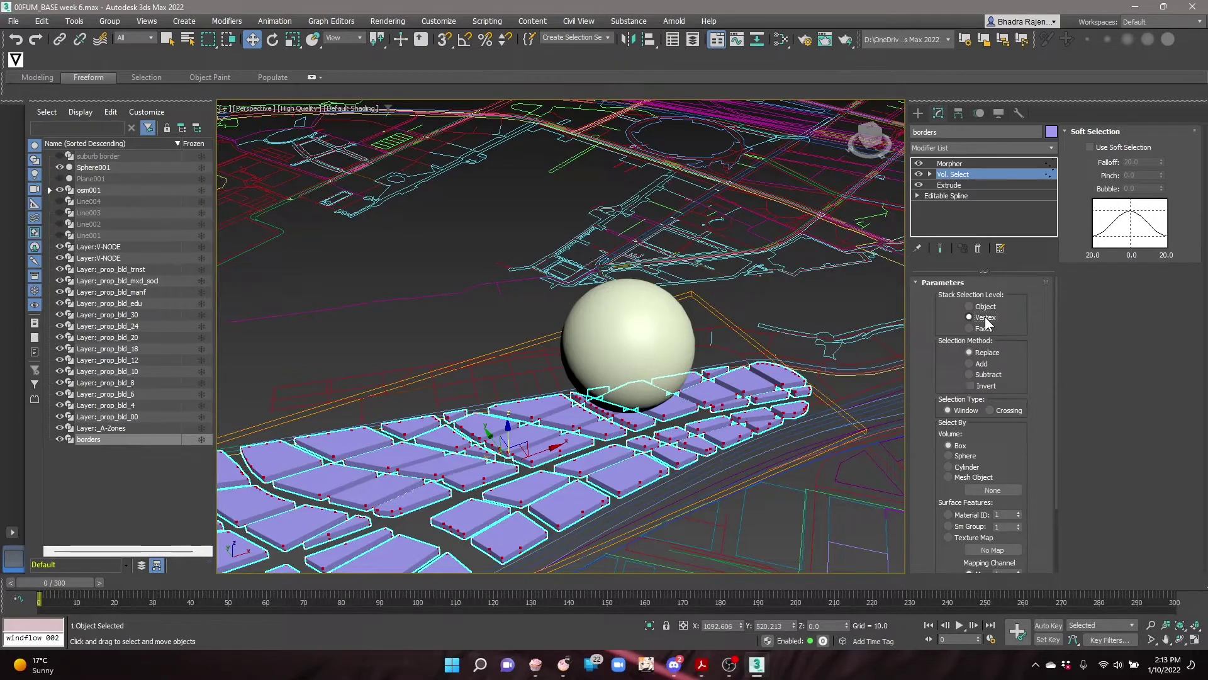
pyautogui.scroll(-1, 984, 352)
pyautogui.click(990, 456)
pyautogui.click(993, 471)
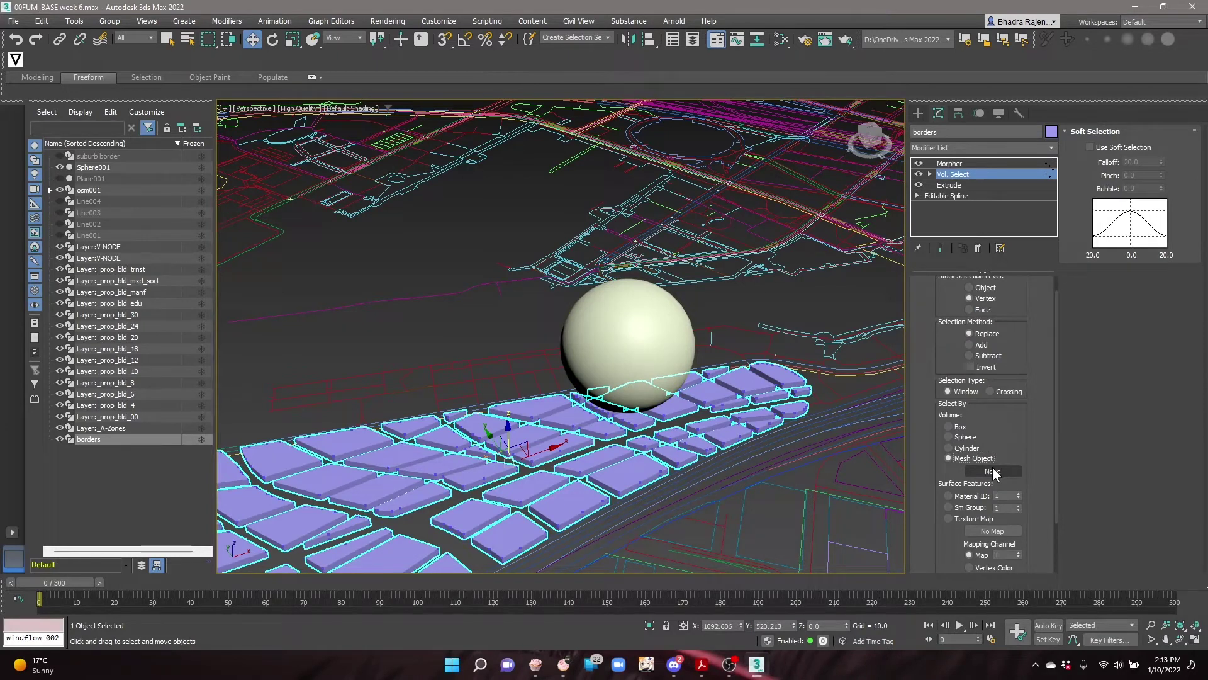
pyautogui.click(626, 340)
# Enable soft selection in Vol. Select with a falloff of 200, and raise the Morpher's "tall" channel to 46.
pyautogui.click(1103, 146)
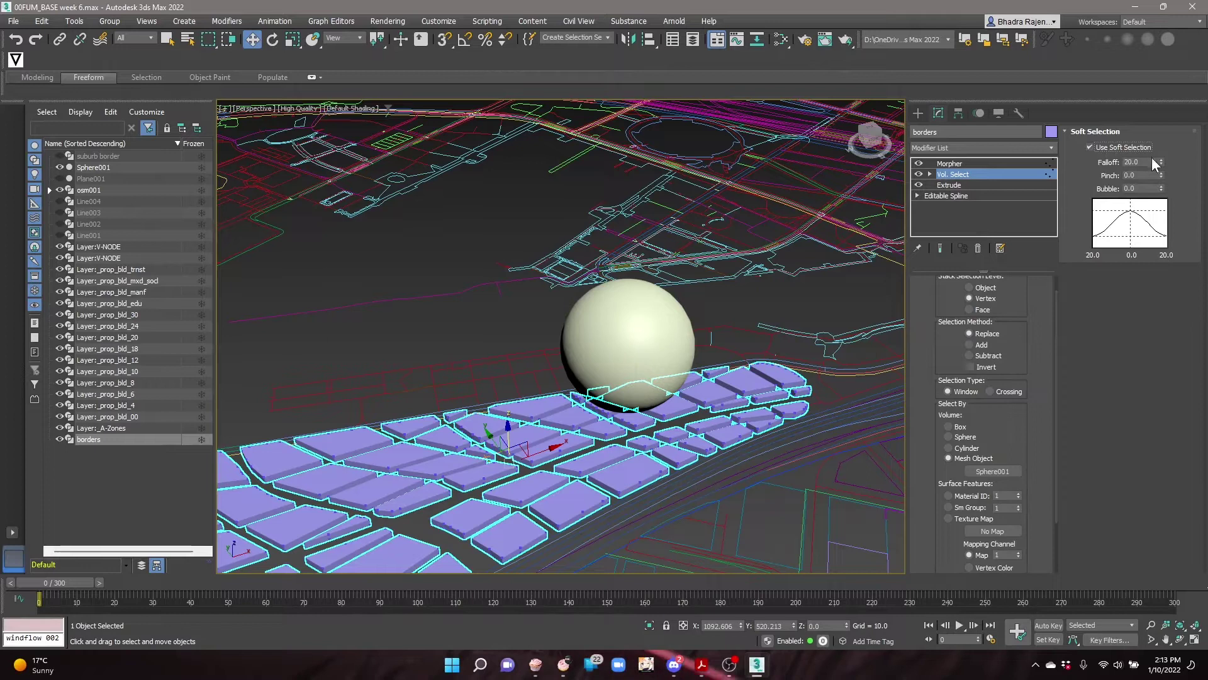
pyautogui.moveTo(1162, 164); pyautogui.dragTo(1107, 245)
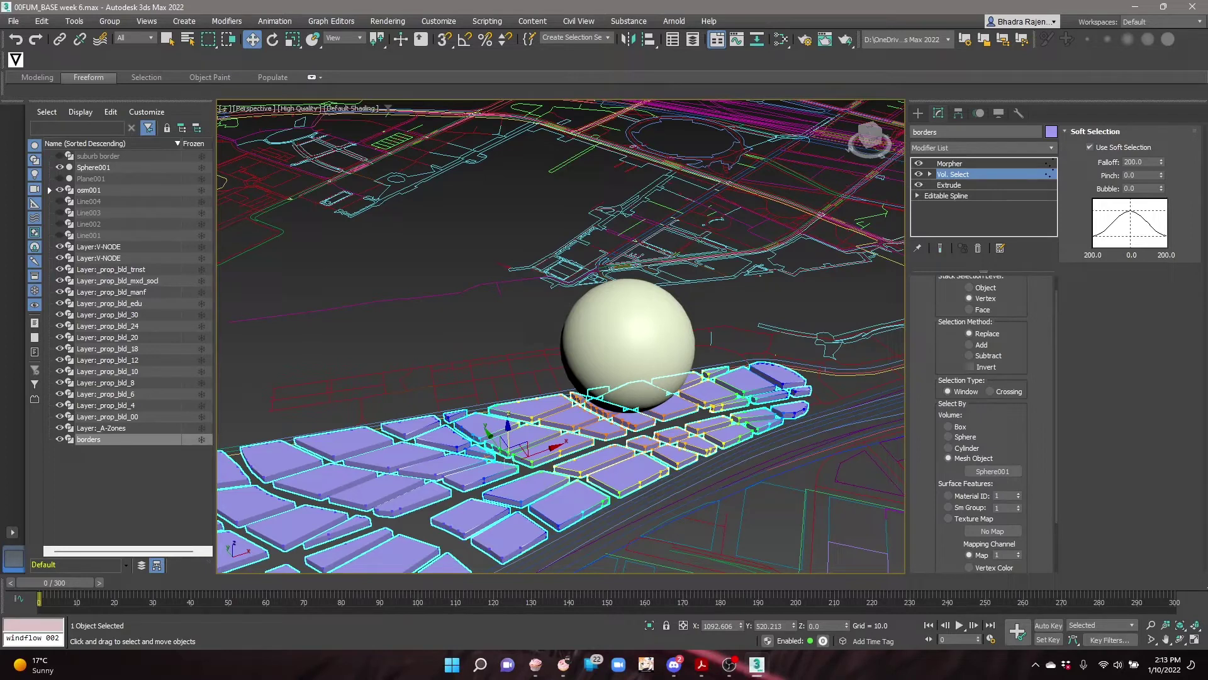
pyautogui.click(969, 163)
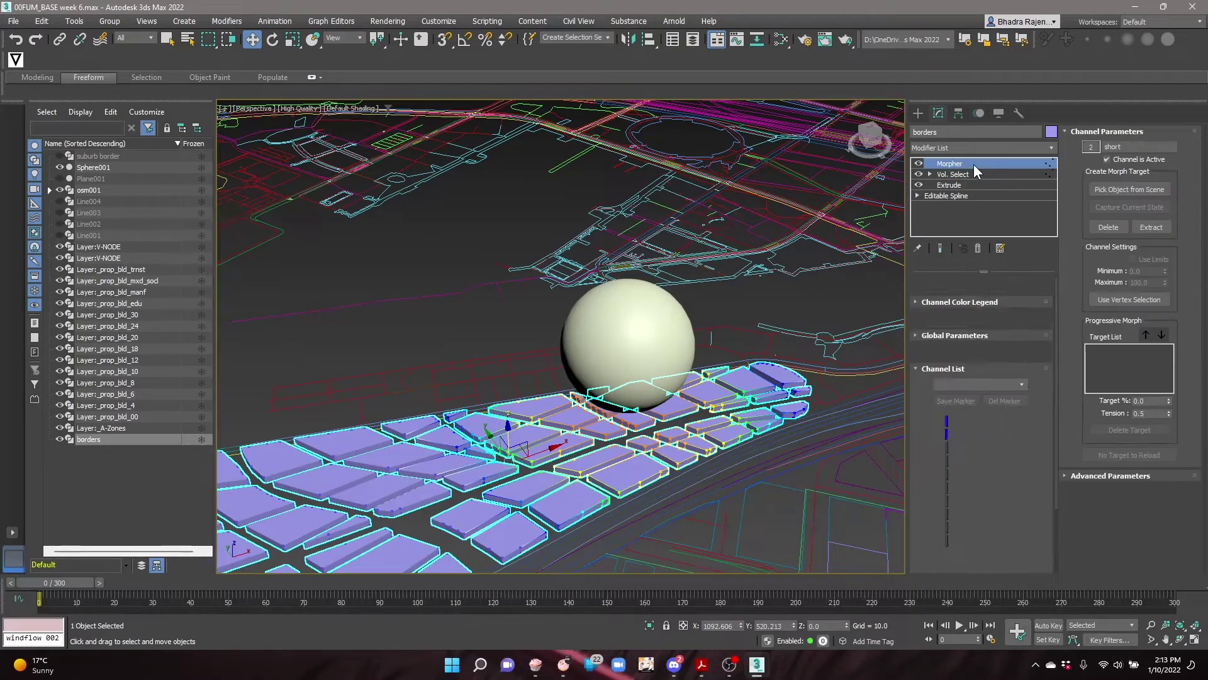
pyautogui.moveTo(1026, 364); pyautogui.dragTo(1036, 336)
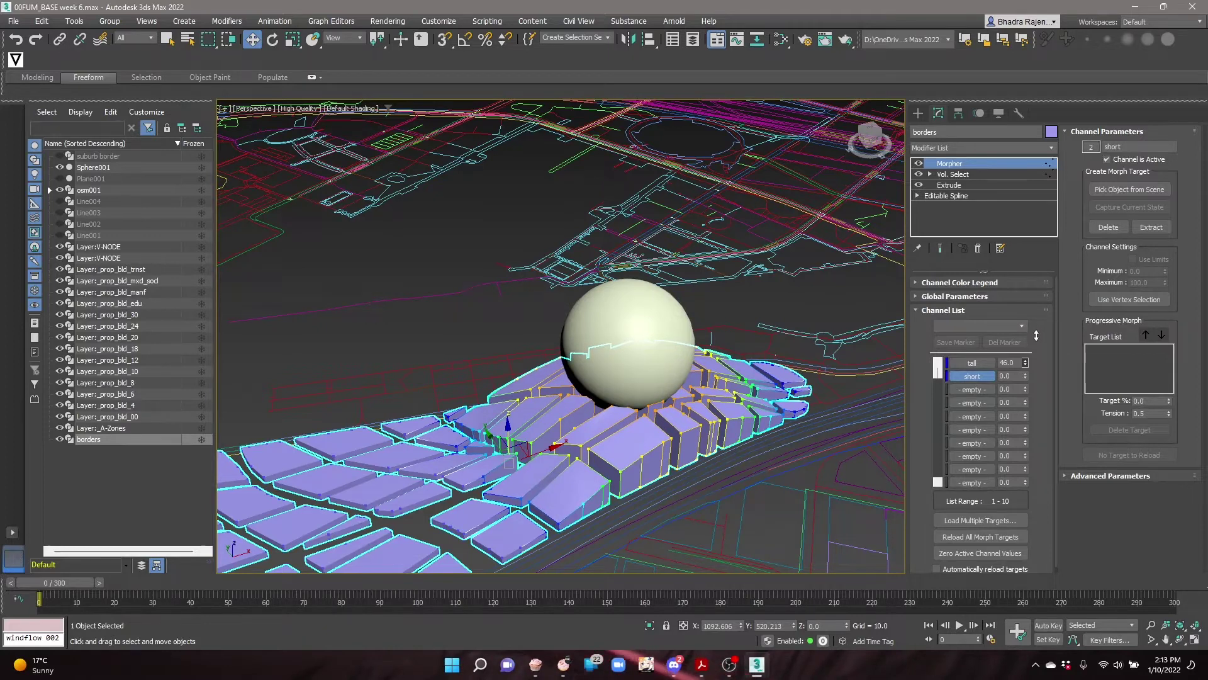
# Move Sphere001 to a different spot above the blocks to shift the morphed area.
pyautogui.click(609, 338)
pyautogui.moveTo(630, 306); pyautogui.dragTo(674, 261)
pyautogui.scroll(-2, 692, 264)
# Try scaling the sphere non-uniformly above the blocks and undo the scaling.
pyautogui.click(295, 40)
pyautogui.moveTo(699, 324); pyautogui.dragTo(783, 534)
pyautogui.hotkey('ctrl', 'z')
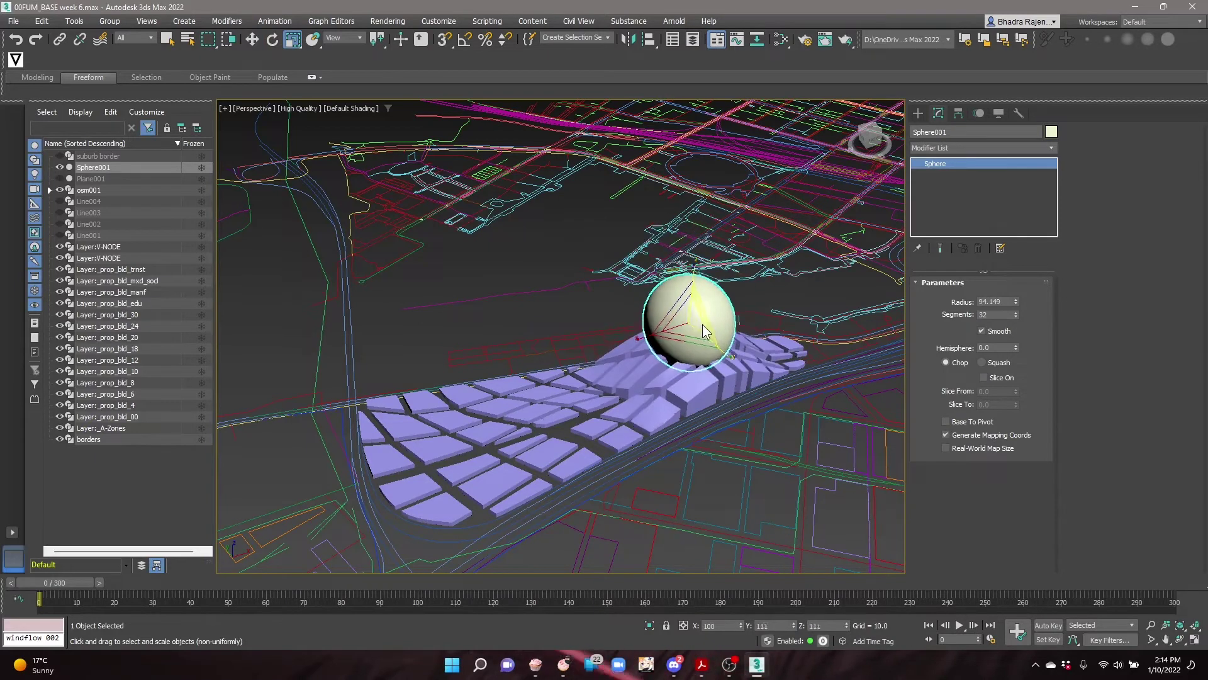
# Fine-tune Sphere001's height above the narrow far end of the blocks.
pyautogui.moveTo(696, 318); pyautogui.dragTo(686, 276)
pyautogui.moveTo(686, 275); pyautogui.dragTo(692, 301)
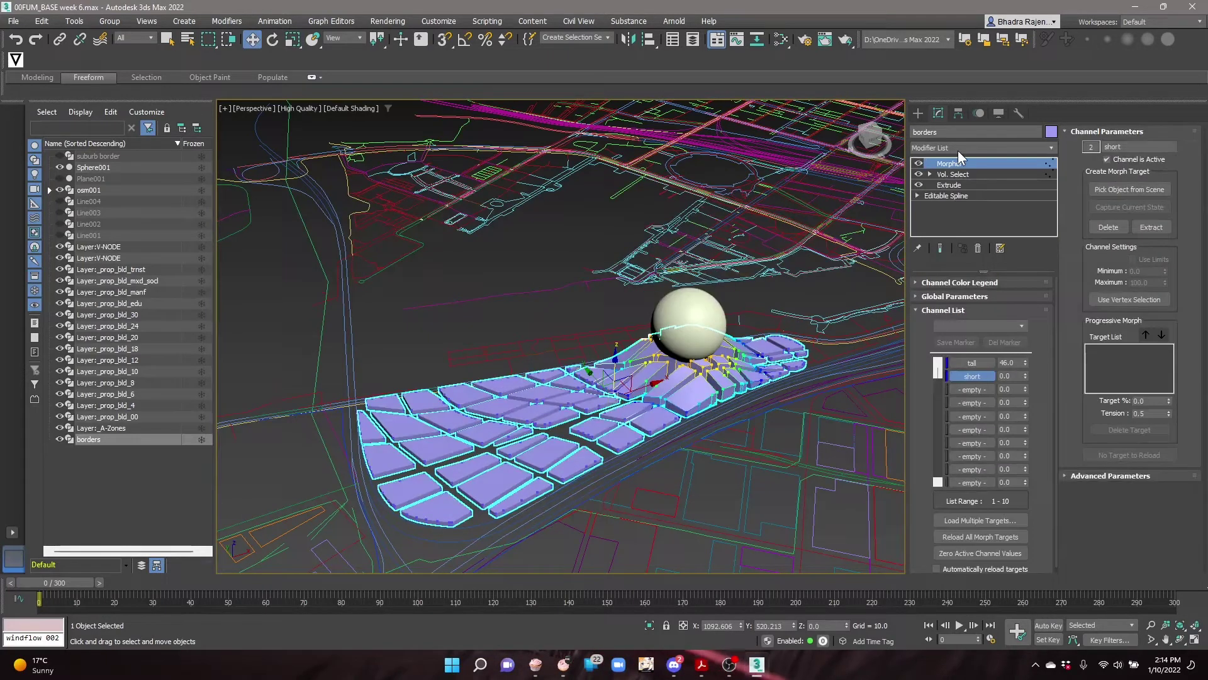
# Add a second Morpher on top of the borders stack and capture the current state in its first channel as "previous".
pyautogui.click(957, 150)
pyautogui.scroll(-1, 984, 315)
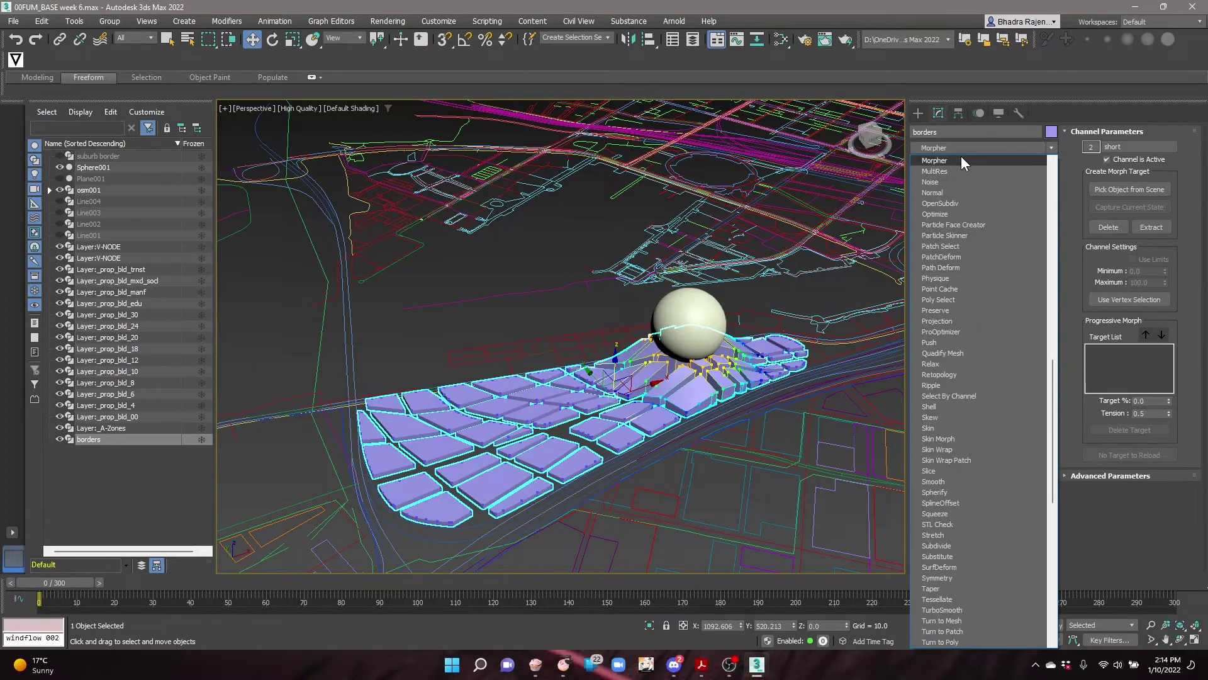
pyautogui.click(961, 156)
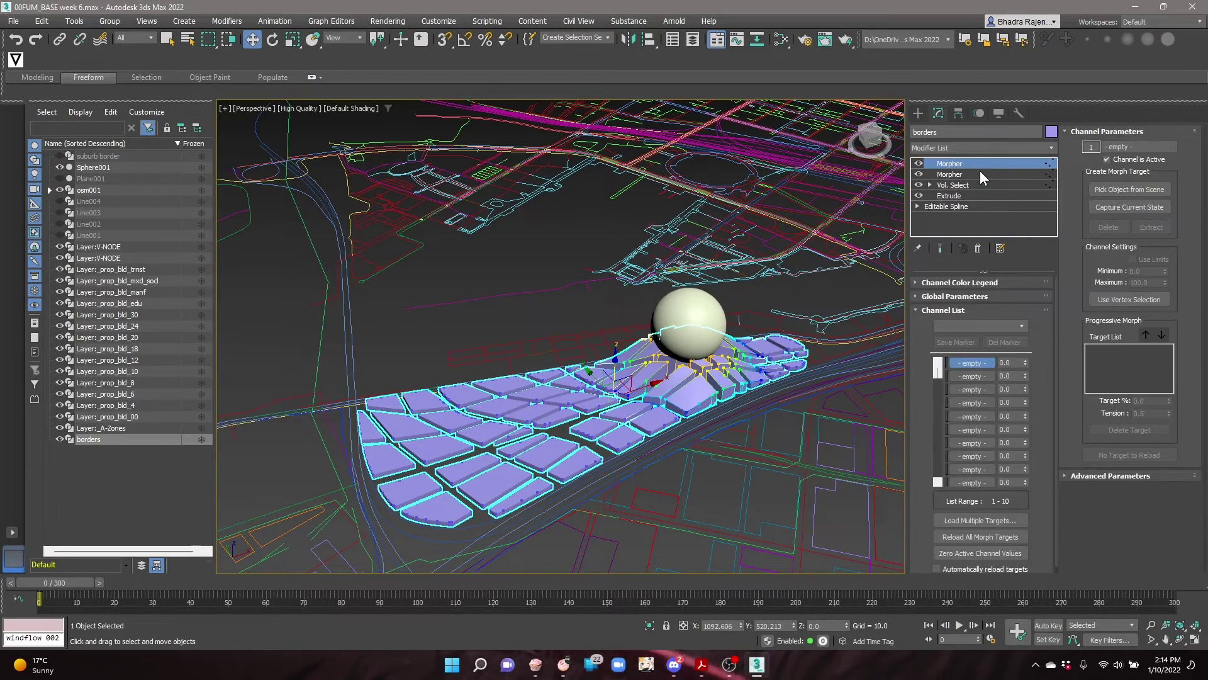
pyautogui.click(1127, 208)
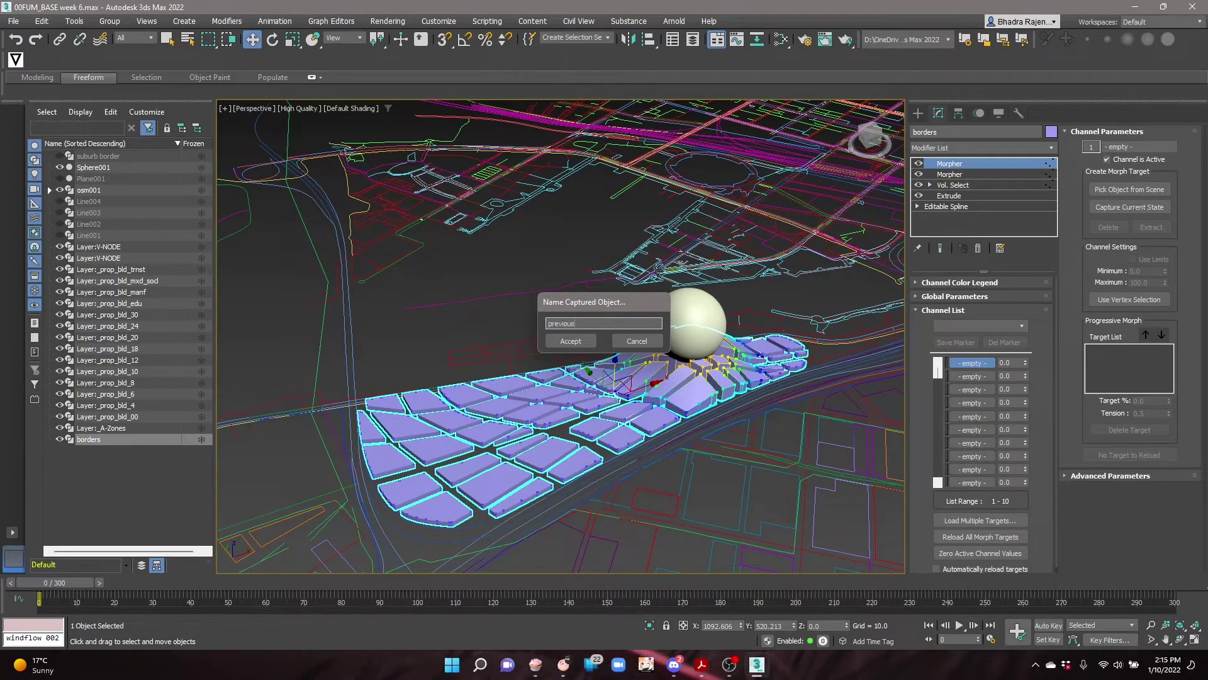
pyautogui.write('previous')
pyautogui.click(571, 340)
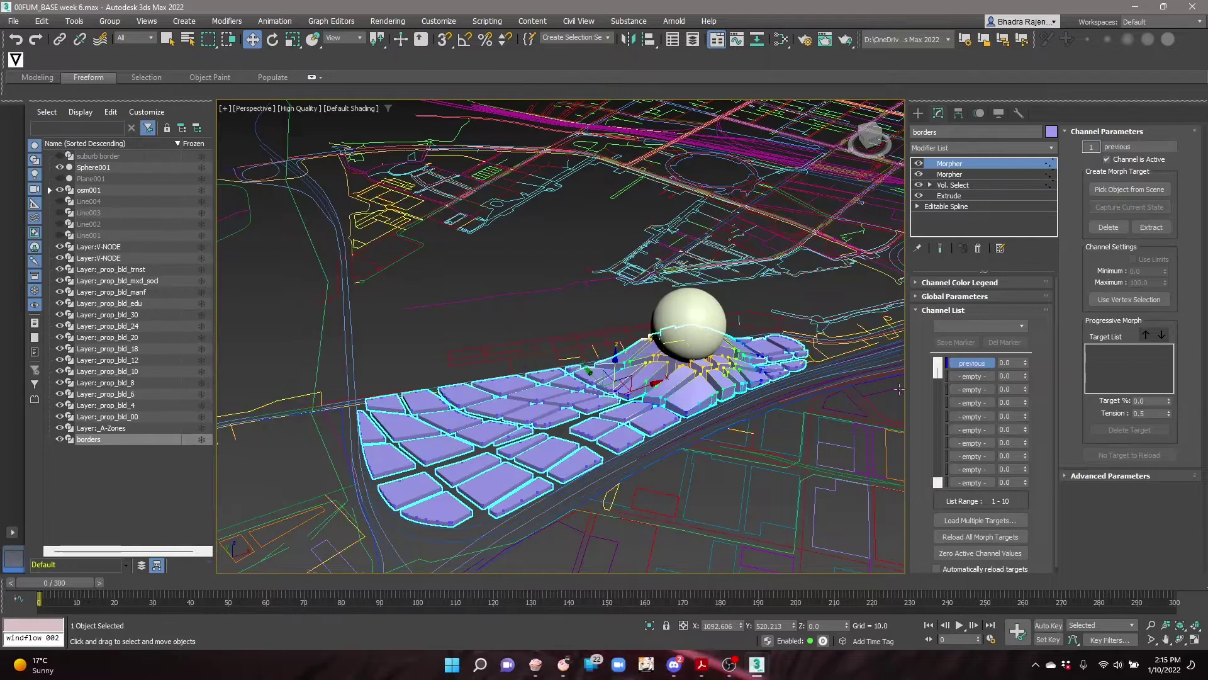
# Move Sphere001 down into the middle of the blocks, to about X 952 and Z 45.
pyautogui.click(964, 184)
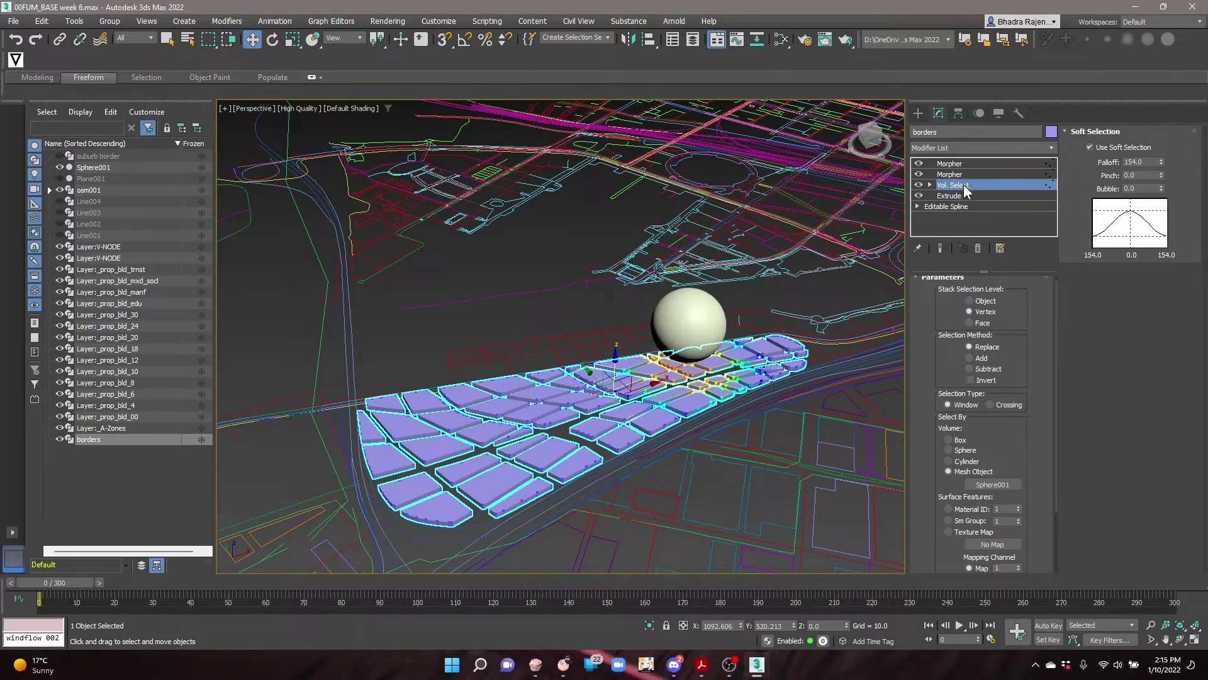
pyautogui.click(705, 320)
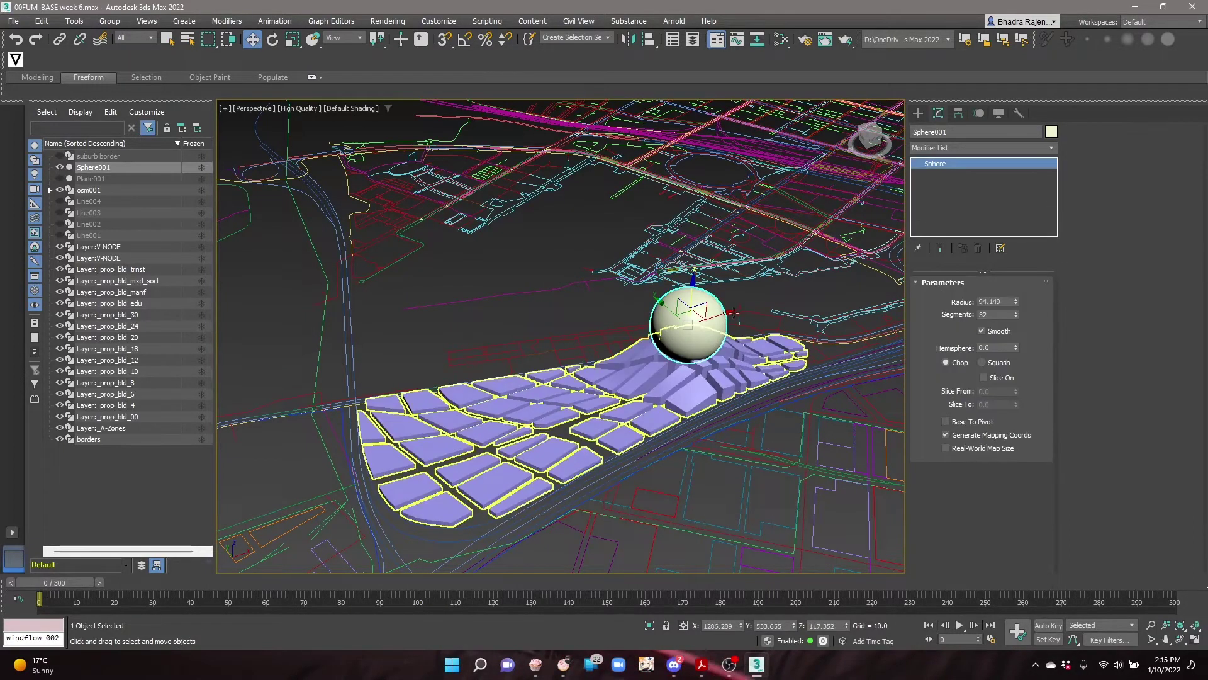
pyautogui.moveTo(728, 312); pyautogui.dragTo(557, 371)
# Capture the borders' current shape in the second channel of the top Morpher as "new".
pyautogui.click(784, 344)
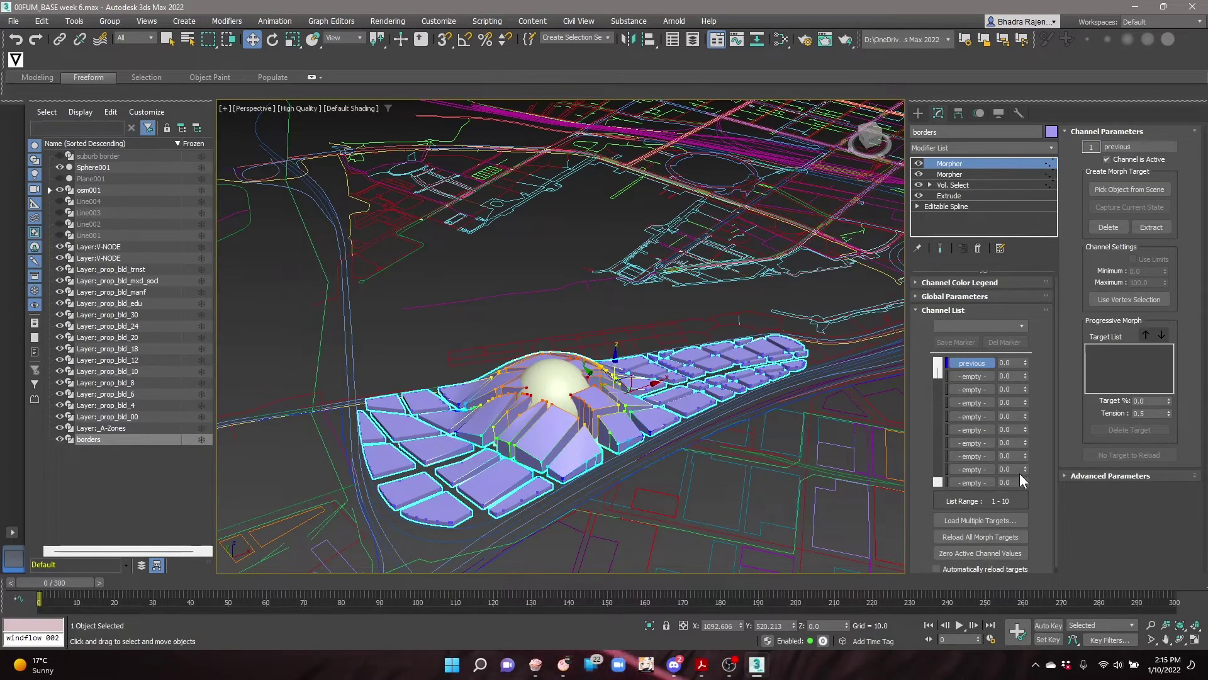
pyautogui.click(972, 376)
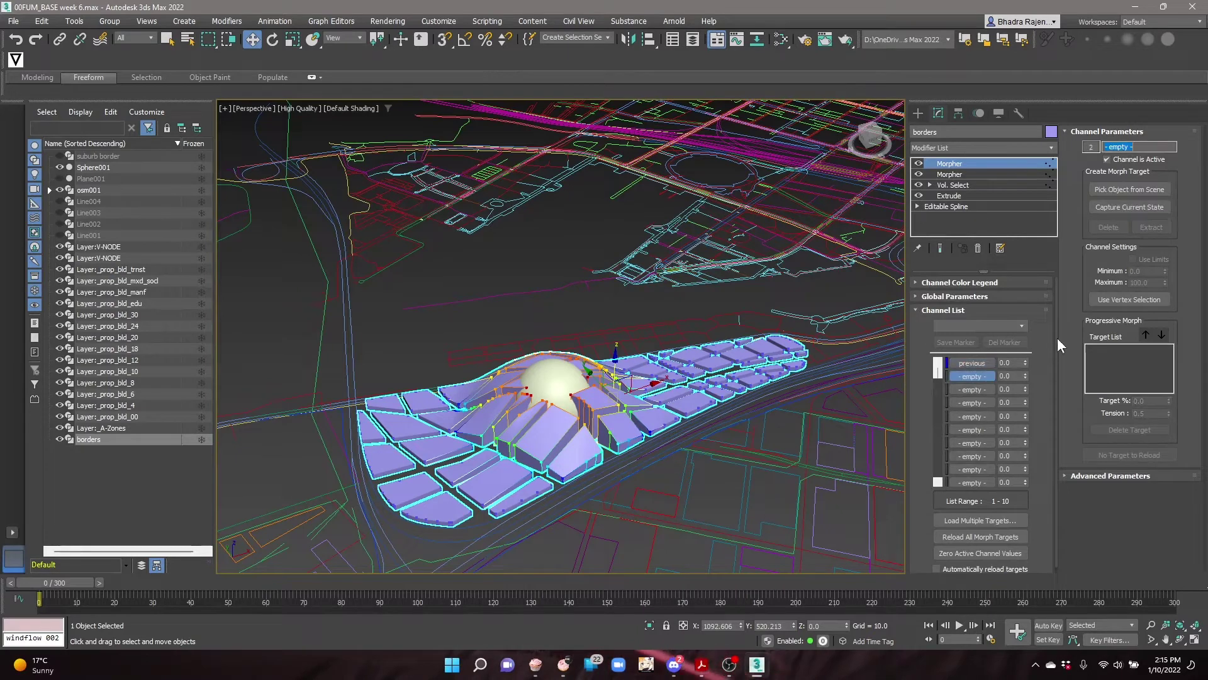
pyautogui.click(1118, 212)
pyautogui.write('new')
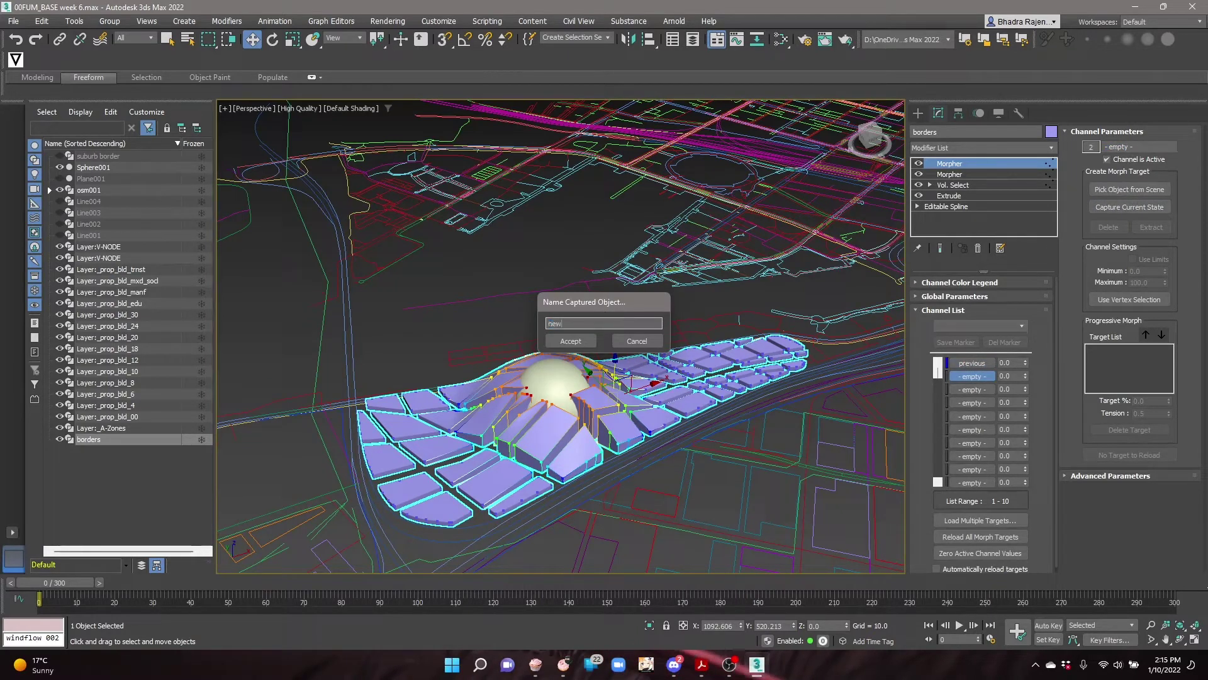
pyautogui.click(582, 341)
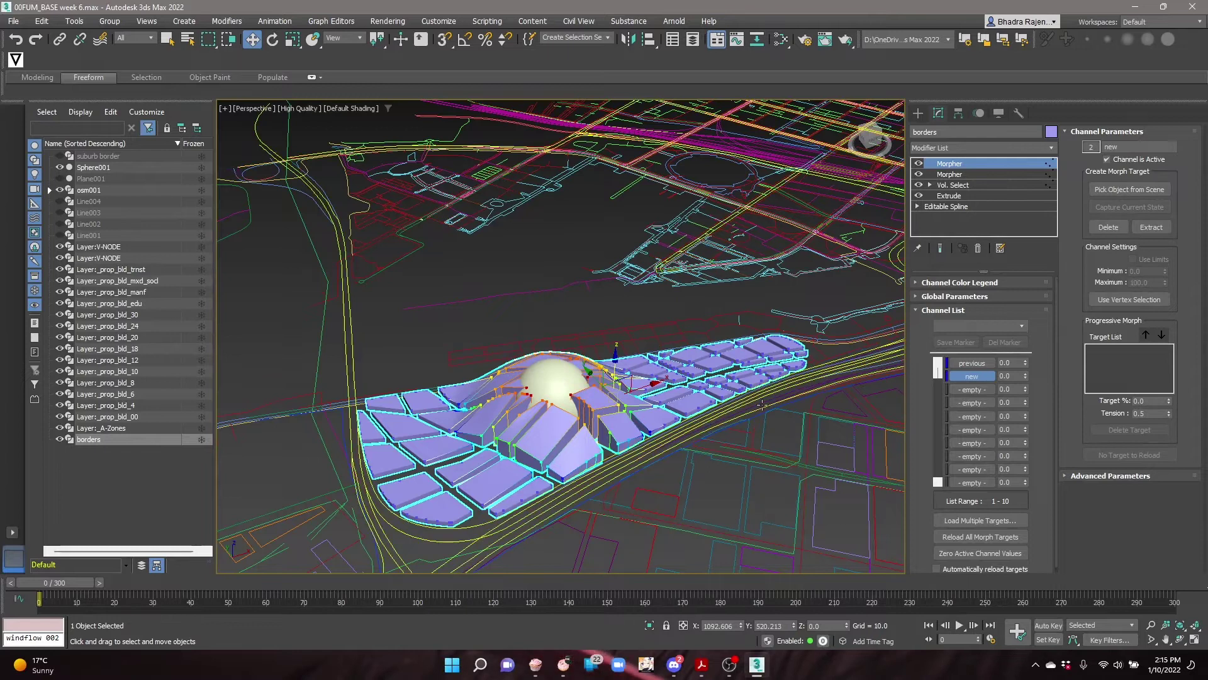
# Add another Vol. Select modifier to borders and place it directly beneath the top Morpher.
pyautogui.click(981, 147)
pyautogui.scroll(-15, 991, 270)
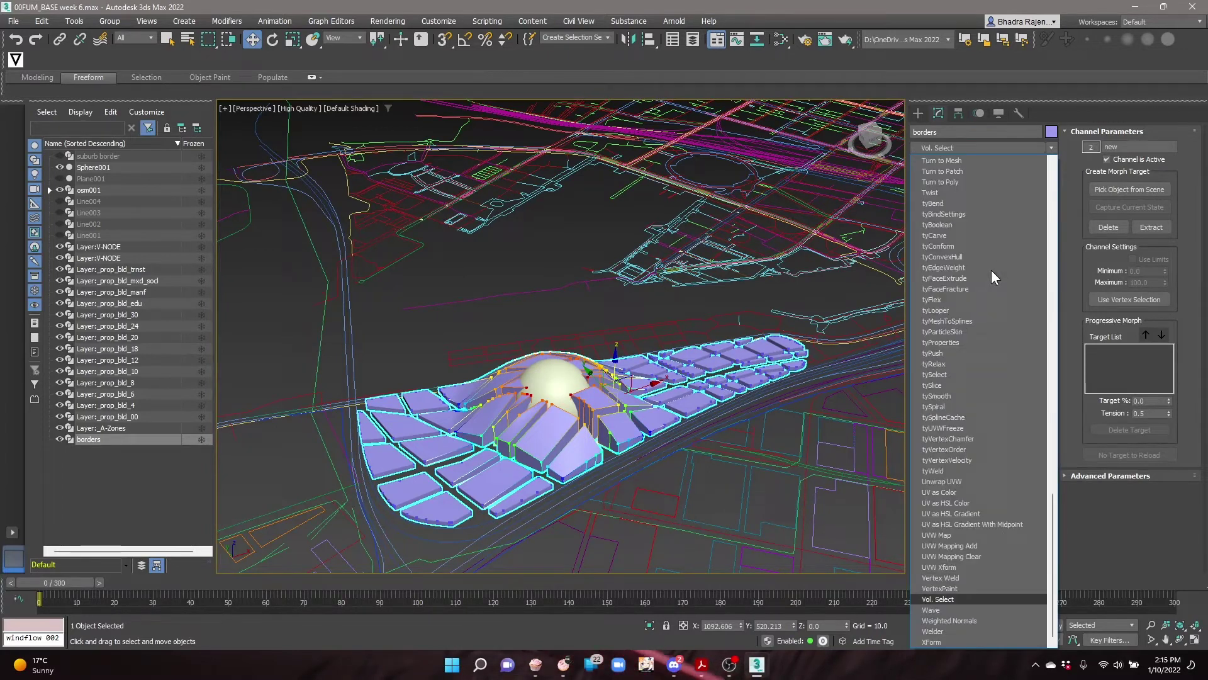
pyautogui.click(950, 597)
pyautogui.moveTo(975, 165); pyautogui.dragTo(998, 183)
pyautogui.click(981, 175)
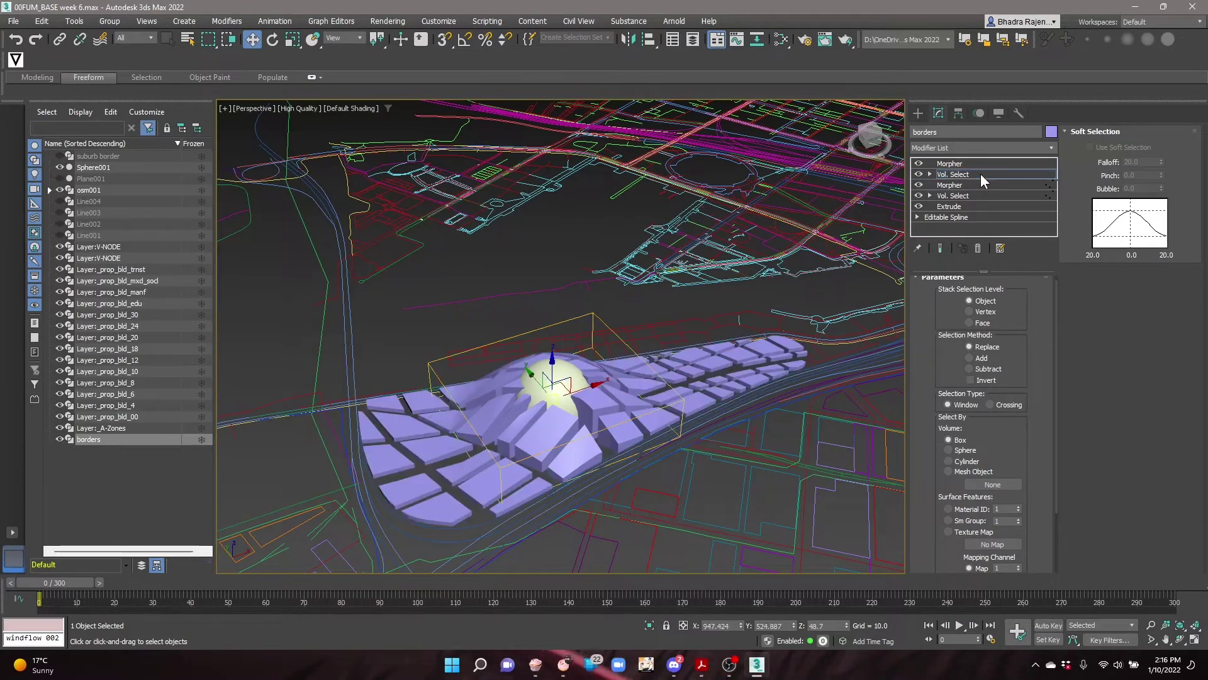
# Move Sphere001 to the narrow far end of the blocks and raise it to about Z 112.
pyautogui.click(569, 387)
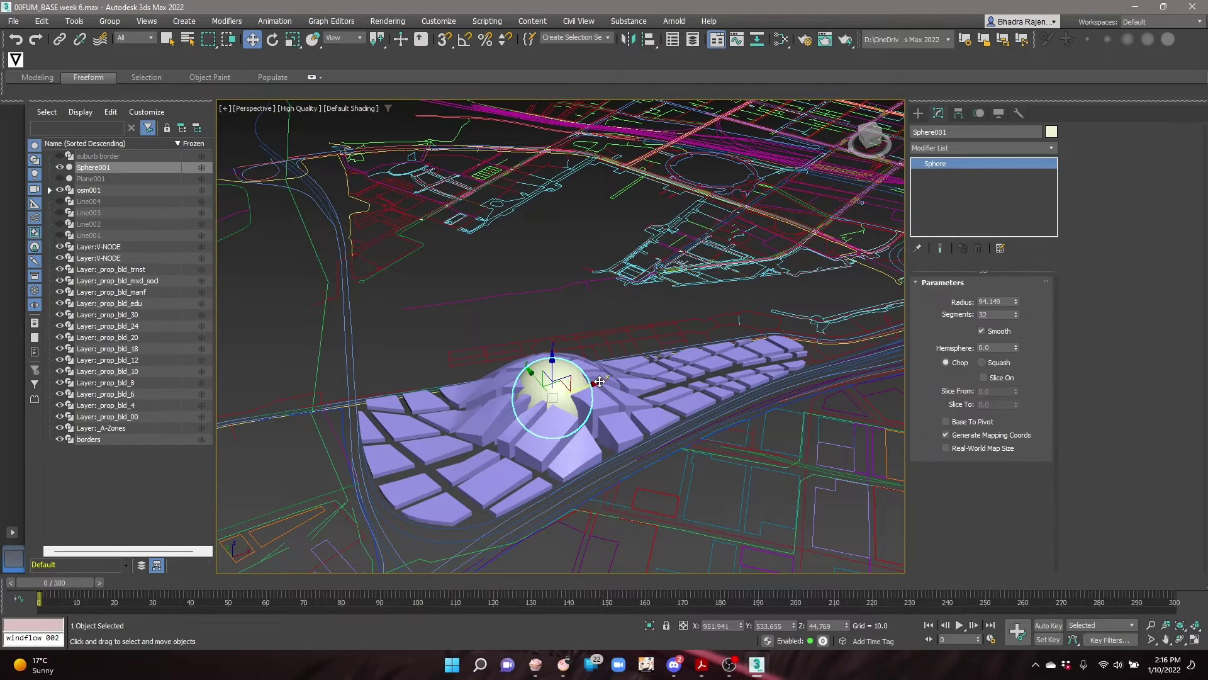
pyautogui.moveTo(637, 368); pyautogui.dragTo(768, 349)
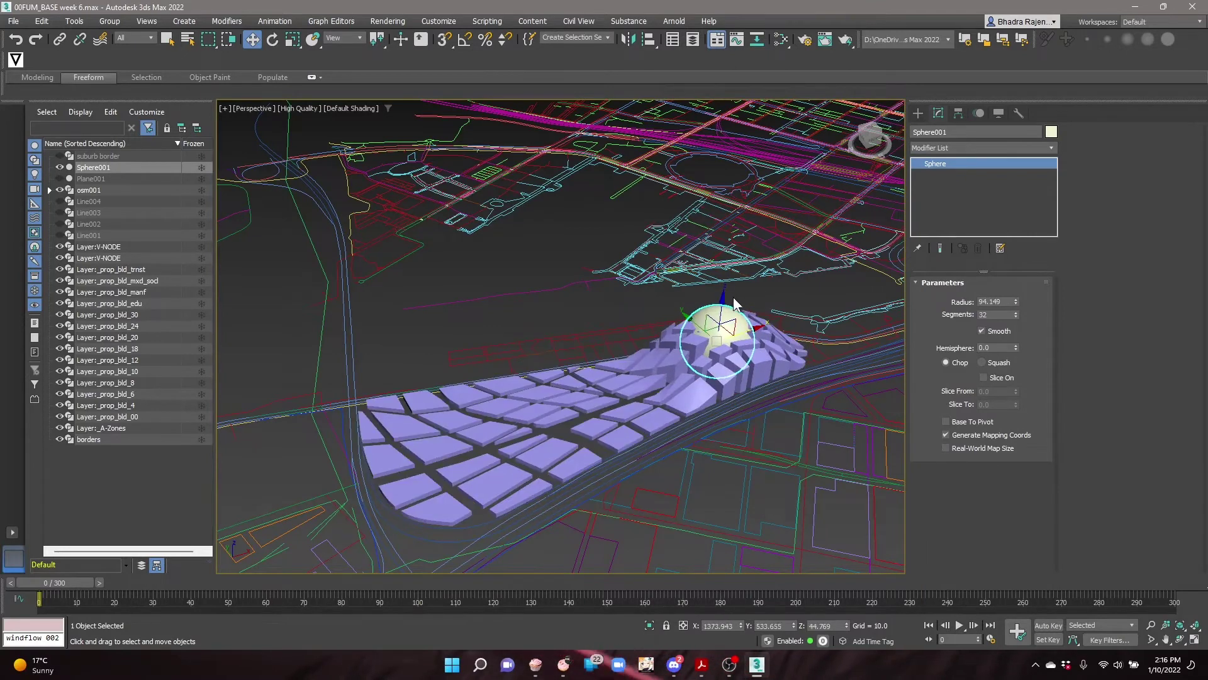
pyautogui.moveTo(724, 304); pyautogui.dragTo(723, 280)
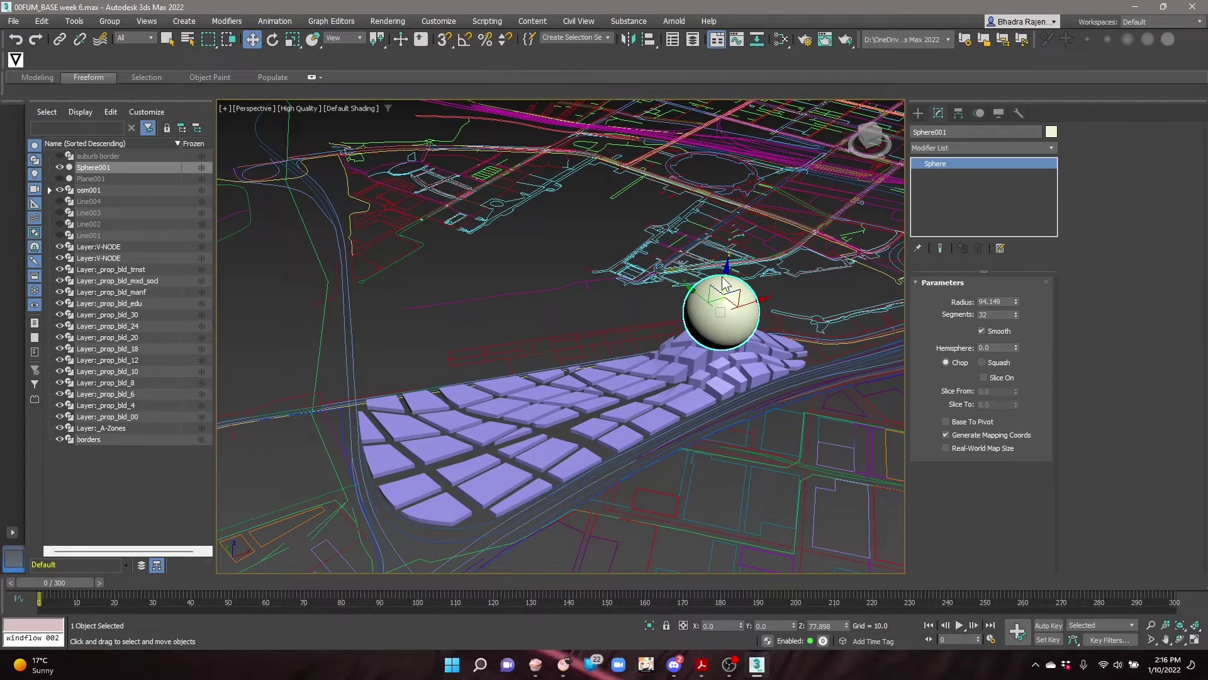
# Create a second sphere in the middle of the blocks and raise it so it sits just above them.
pyautogui.click(918, 114)
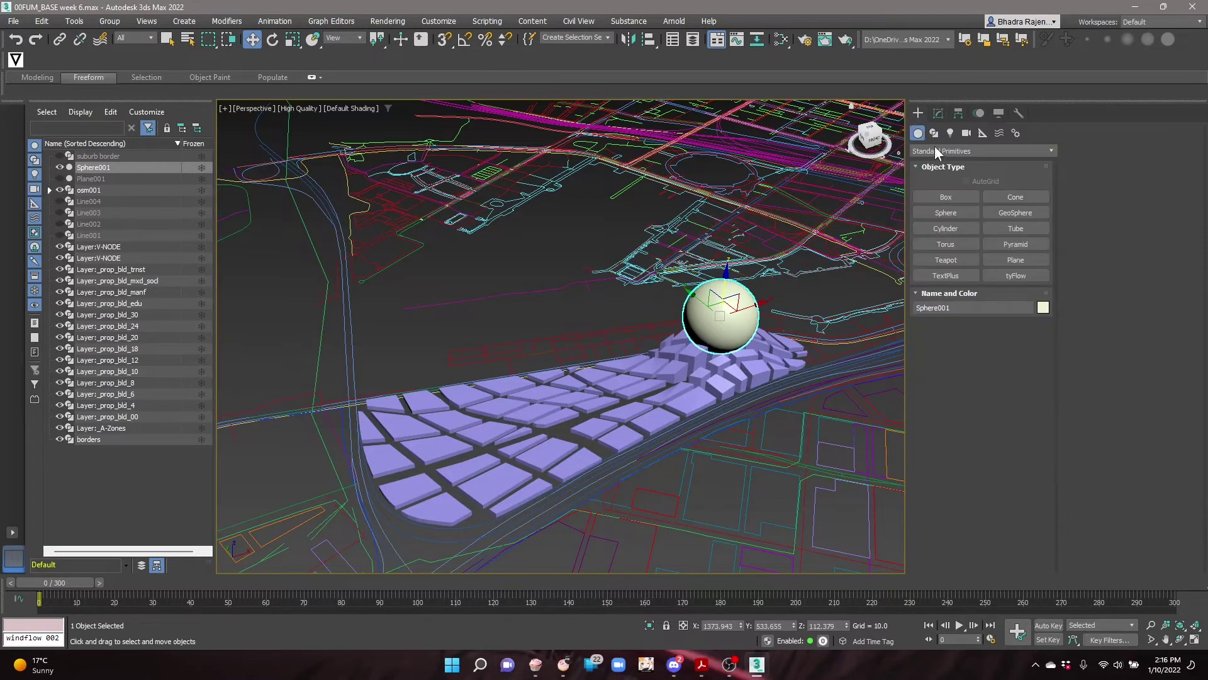
pyautogui.click(955, 214)
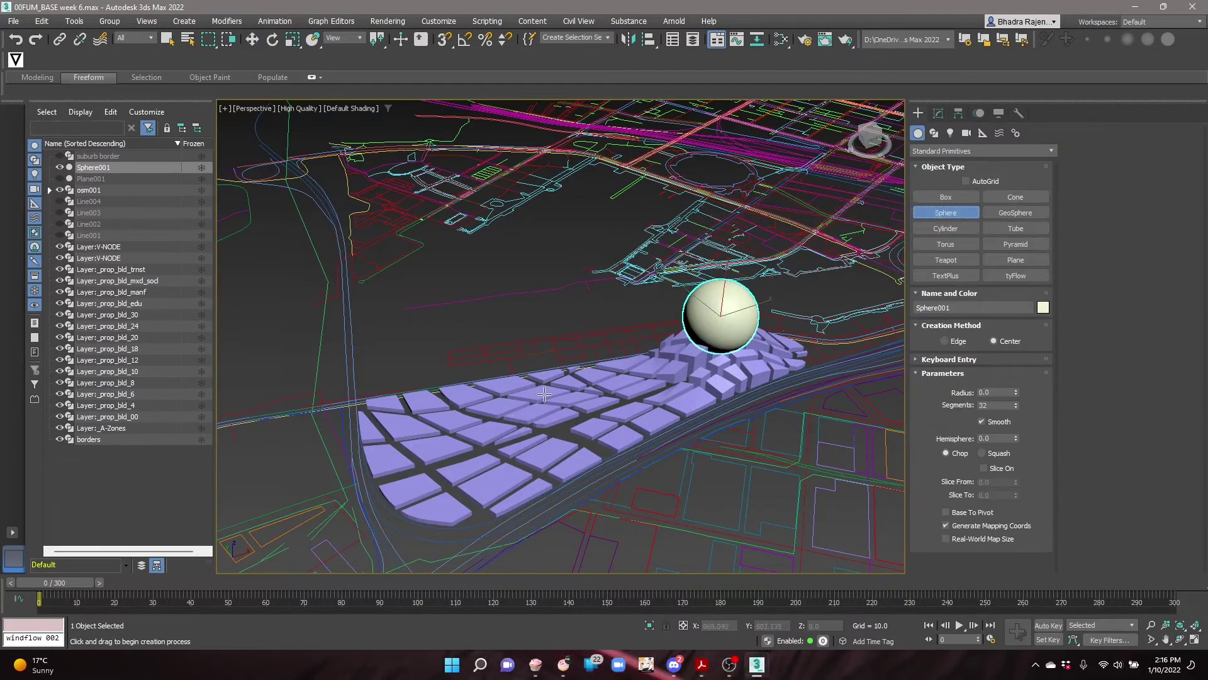
pyautogui.moveTo(542, 395); pyautogui.dragTo(580, 408)
pyautogui.click(252, 39)
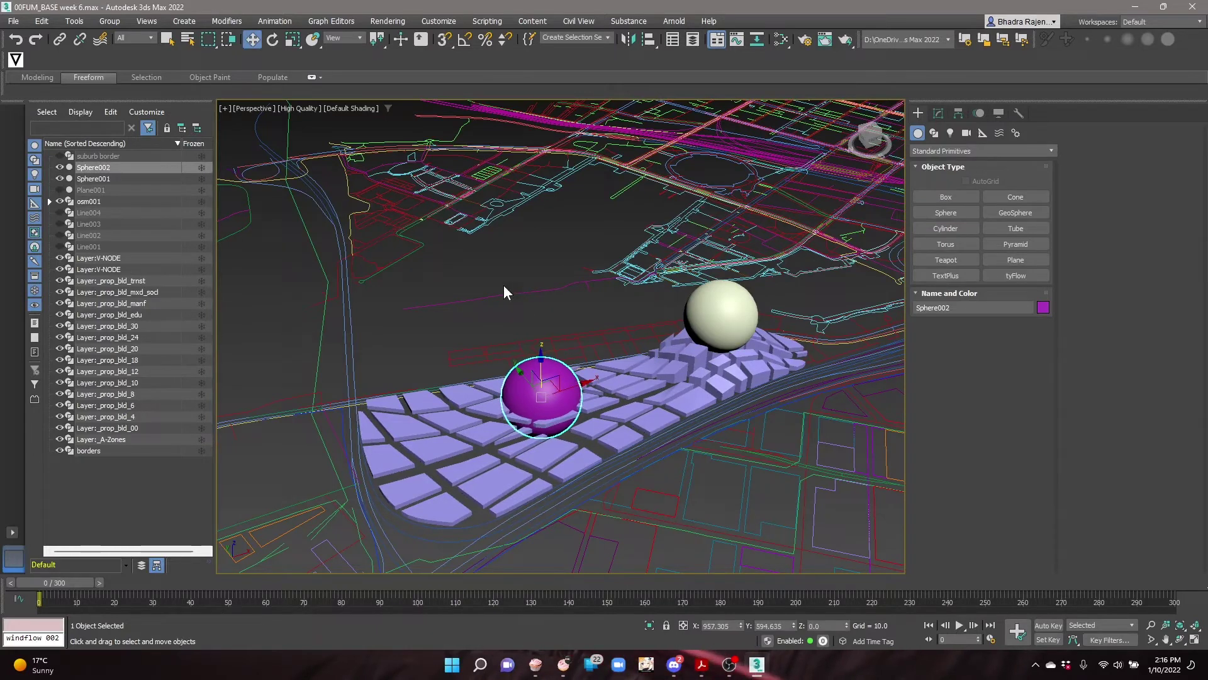
pyautogui.moveTo(541, 355); pyautogui.dragTo(542, 306)
# Set the upper Vol. Select on borders to Vertex level, selecting by Mesh Object with Sphere002 as the volume.
pyautogui.click(635, 382)
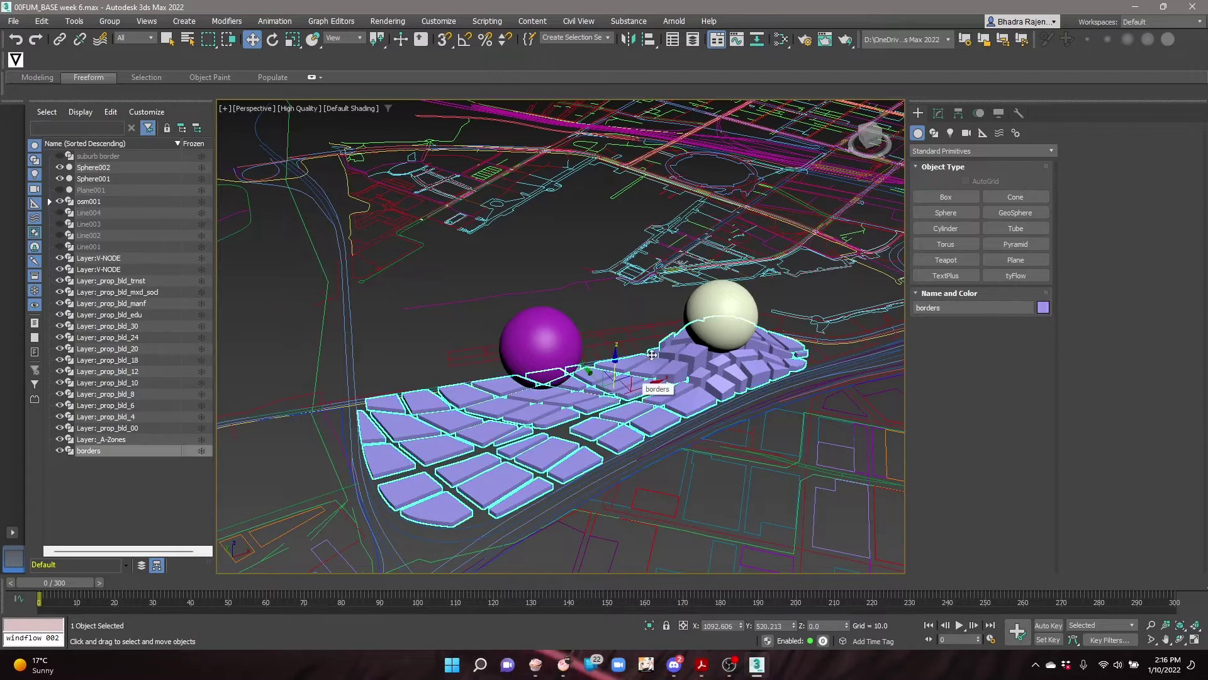
pyautogui.click(939, 114)
pyautogui.click(954, 176)
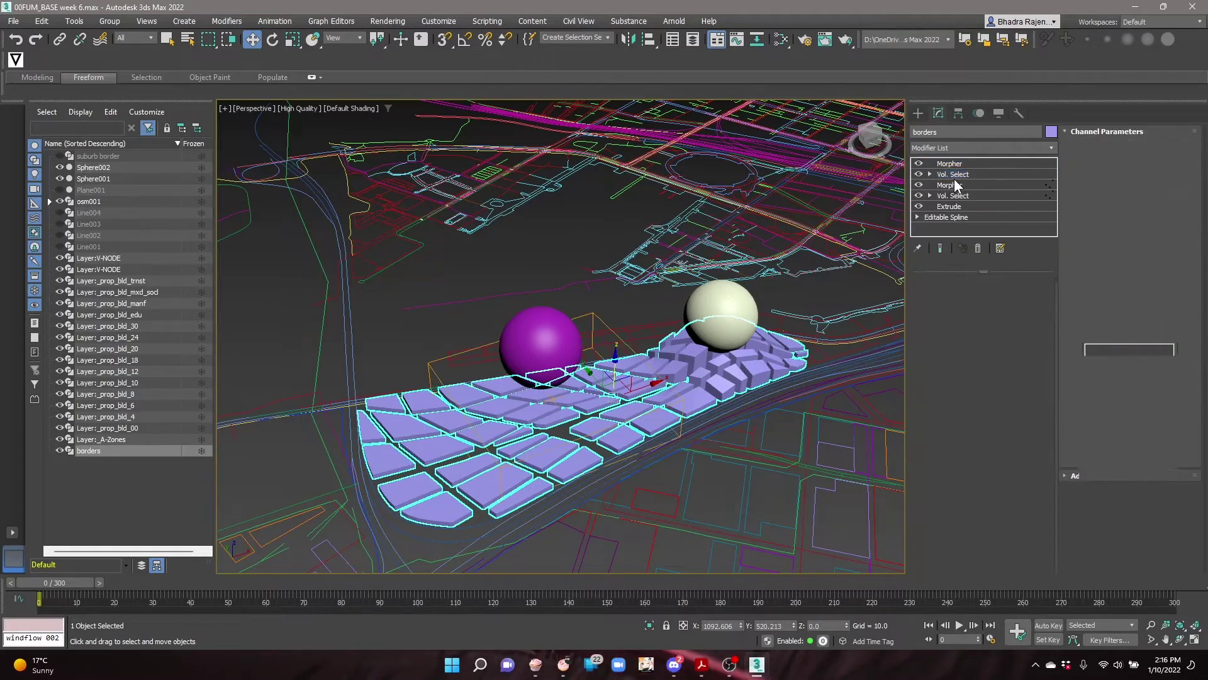
pyautogui.click(989, 313)
pyautogui.click(975, 472)
pyautogui.click(992, 485)
pyautogui.click(547, 334)
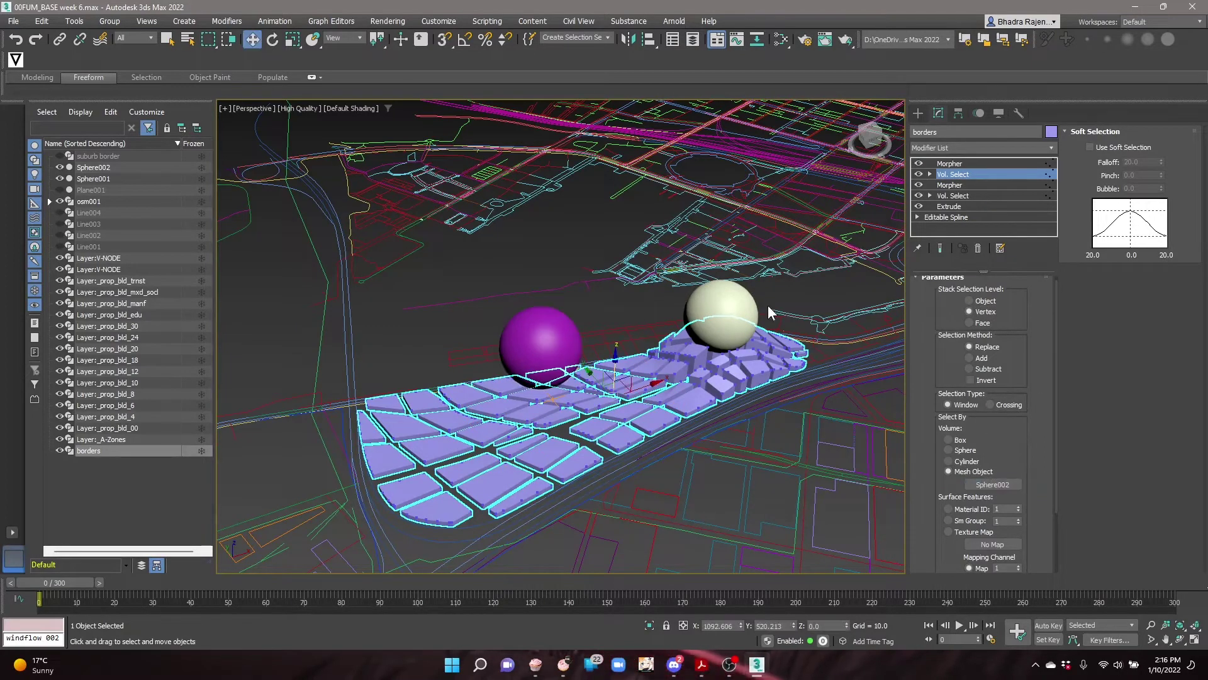
# Enable soft selection in the upper Vol. Select with a falloff of about 138.6, and raise the top Morpher's "new" channel to 100.
pyautogui.moveTo(1162, 161); pyautogui.dragTo(1145, 82)
pyautogui.moveTo(1122, 603); pyautogui.dragTo(1107, 424)
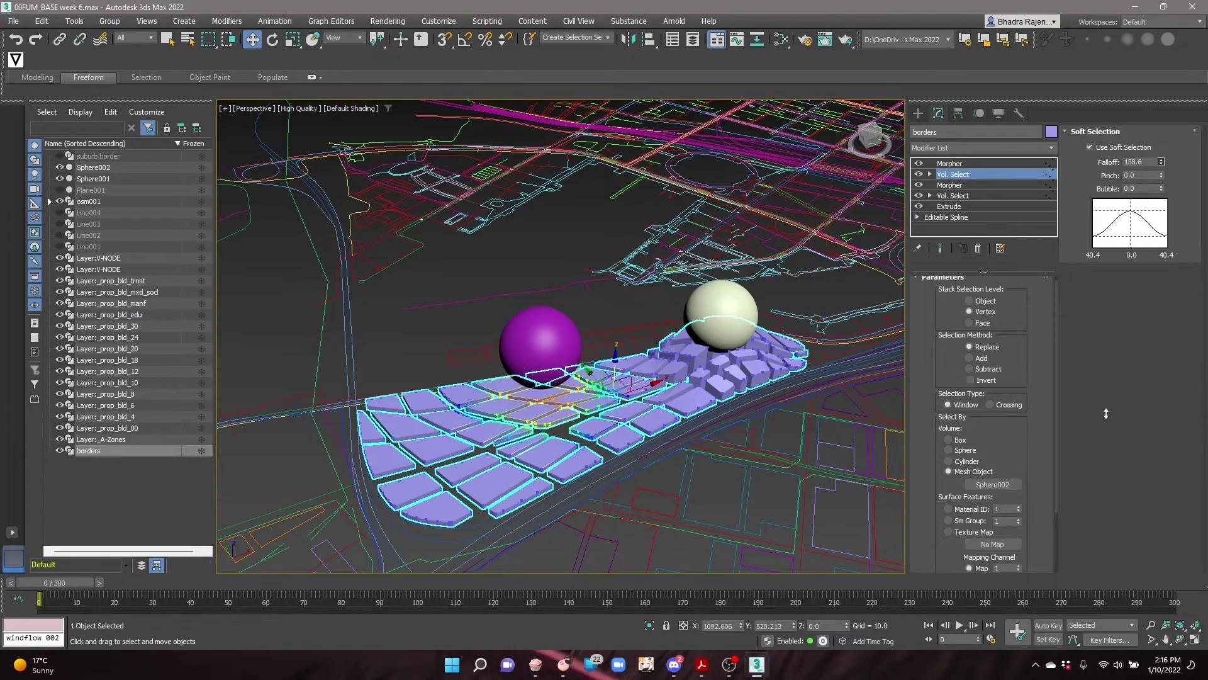
pyautogui.click(965, 163)
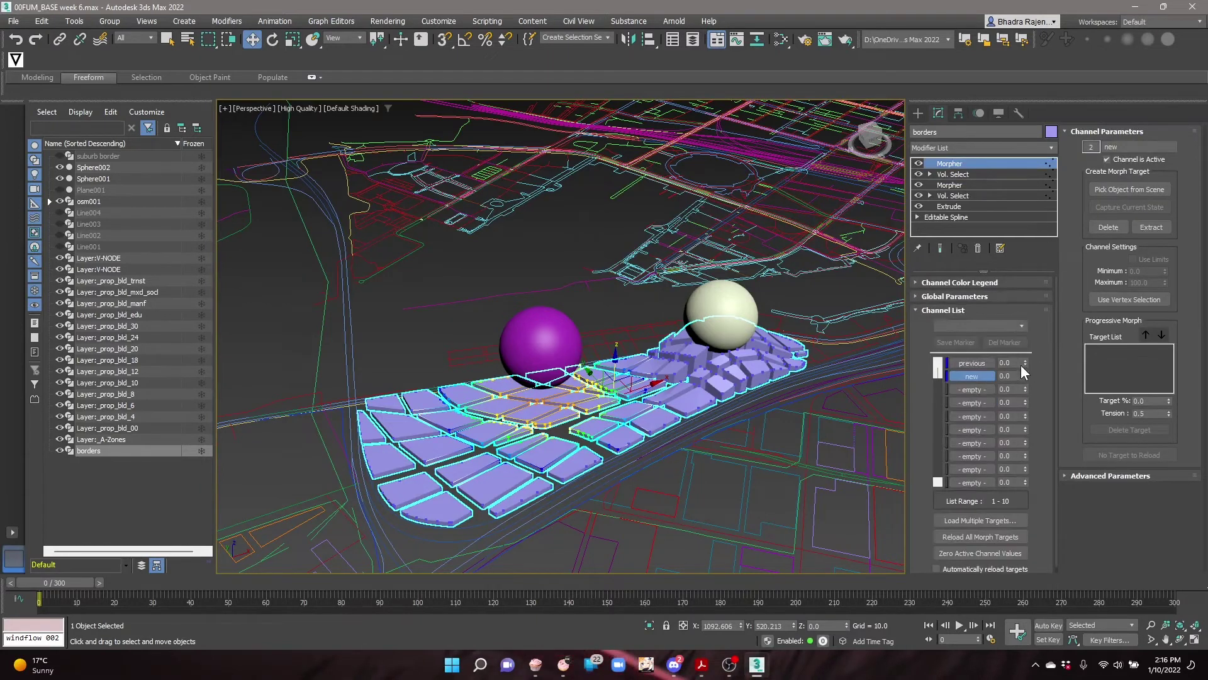
pyautogui.moveTo(1026, 379); pyautogui.dragTo(1023, 239)
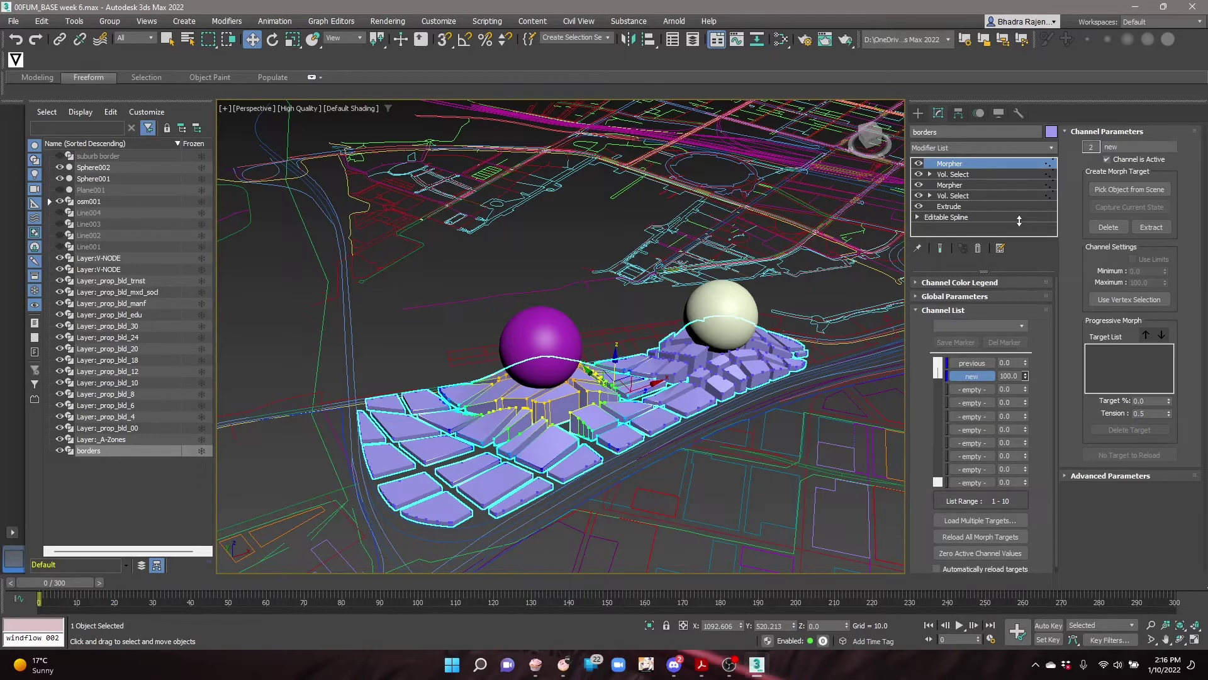
# Move Sphere001 to the wide near end of the blocks and capture the borders' shape as "new" in the topmost Morpher's second channel.
pyautogui.click(724, 302)
pyautogui.moveTo(723, 302); pyautogui.dragTo(401, 409)
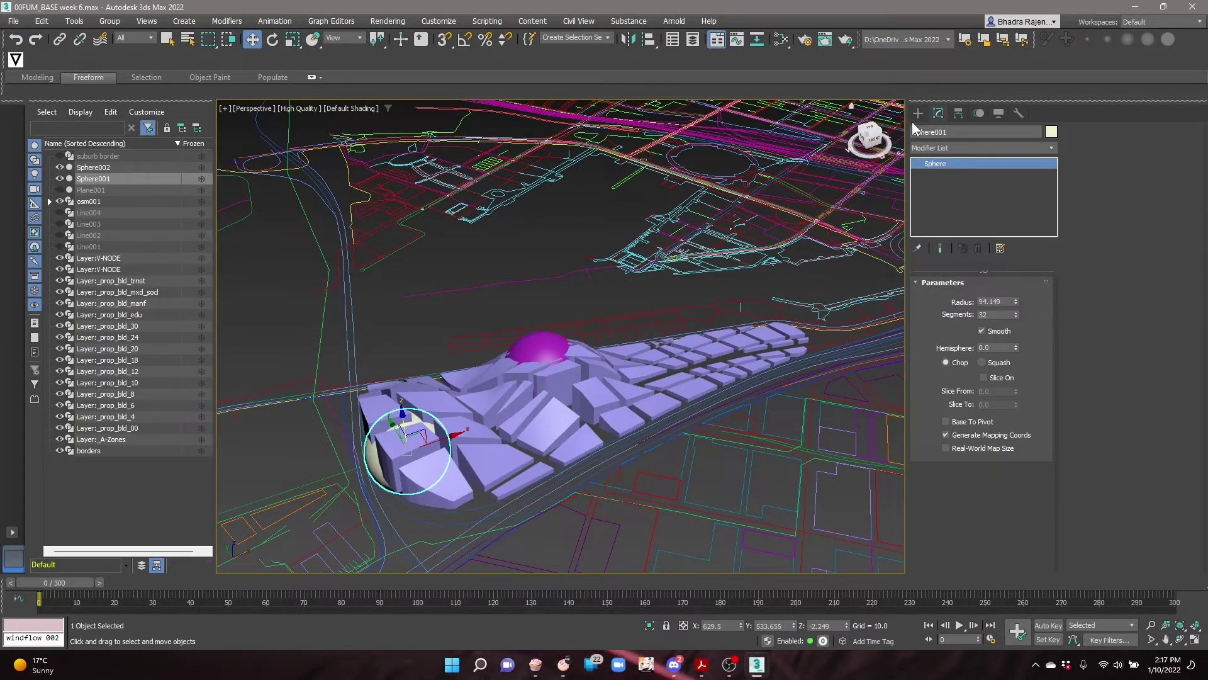
pyautogui.click(780, 332)
pyautogui.click(967, 195)
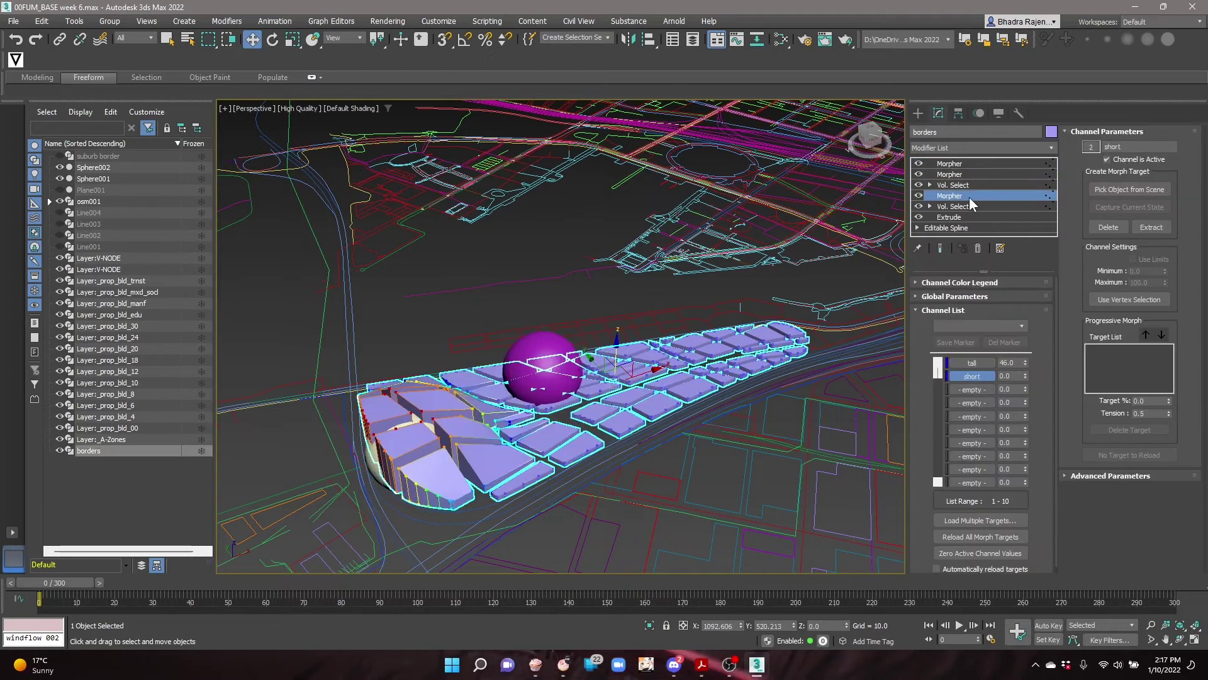
pyautogui.click(975, 164)
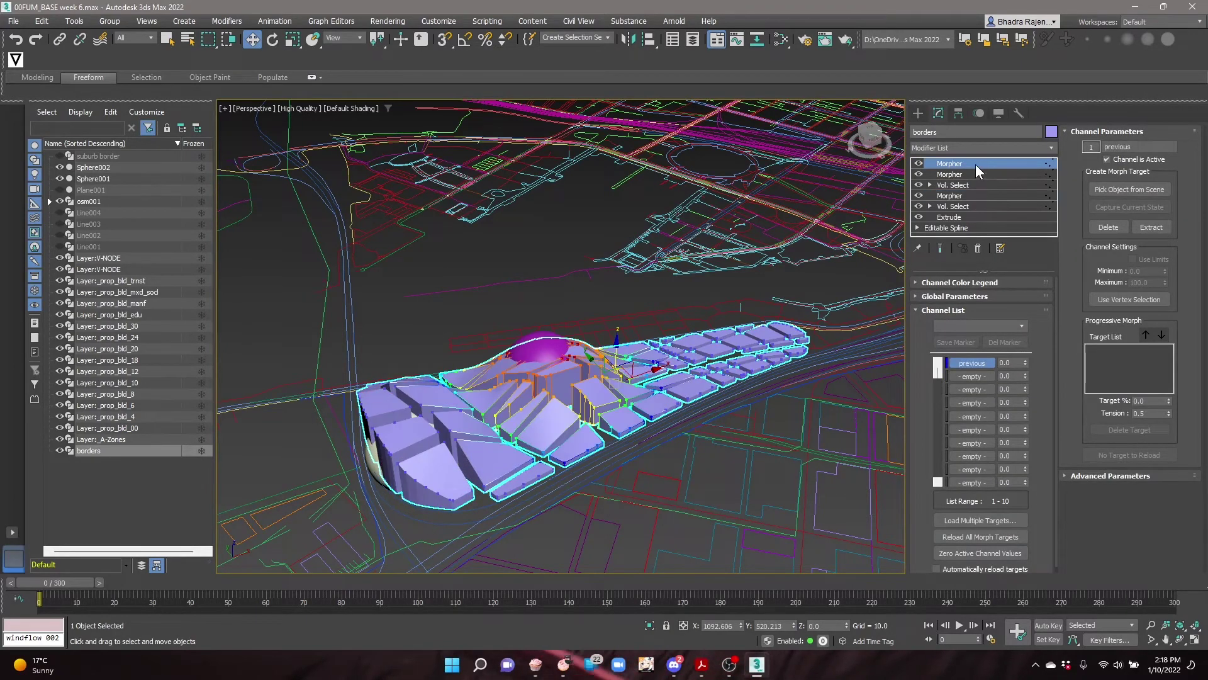
pyautogui.click(972, 376)
pyautogui.click(1130, 207)
pyautogui.click(581, 343)
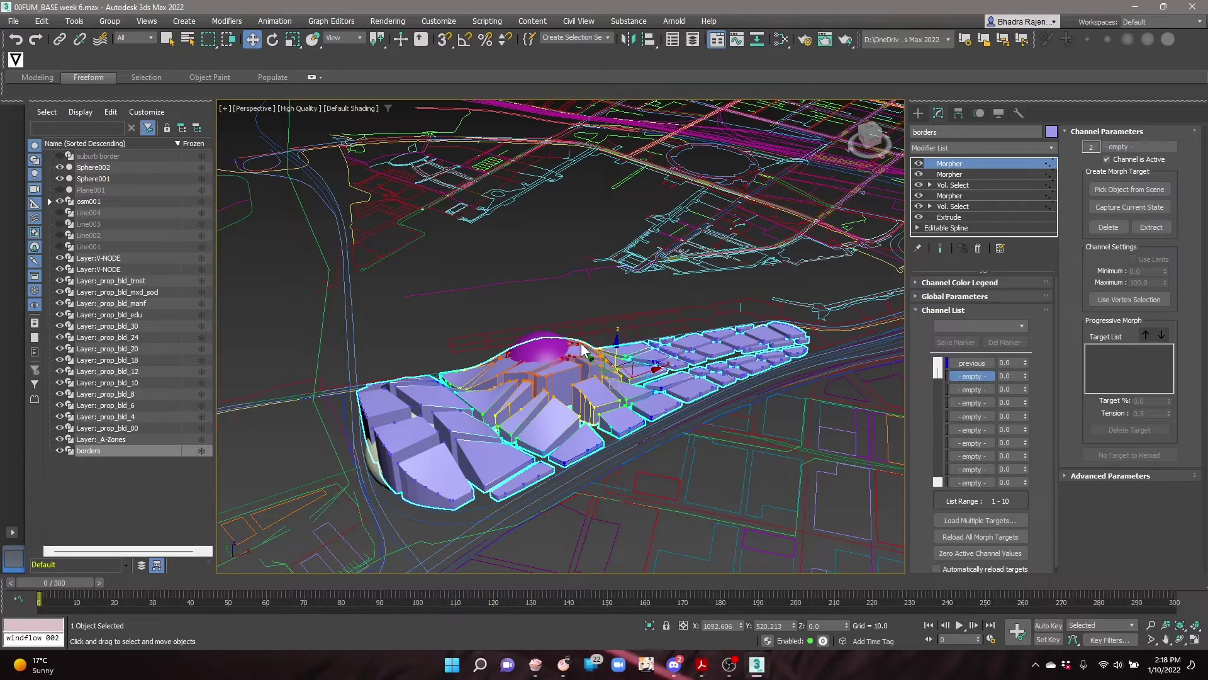
# Add a third Vol. Select modifier to borders and move Sphere001 back to the narrow far end of the blocks.
pyautogui.click(972, 147)
pyautogui.click(965, 338)
pyautogui.moveTo(371, 454); pyautogui.dragTo(753, 324)
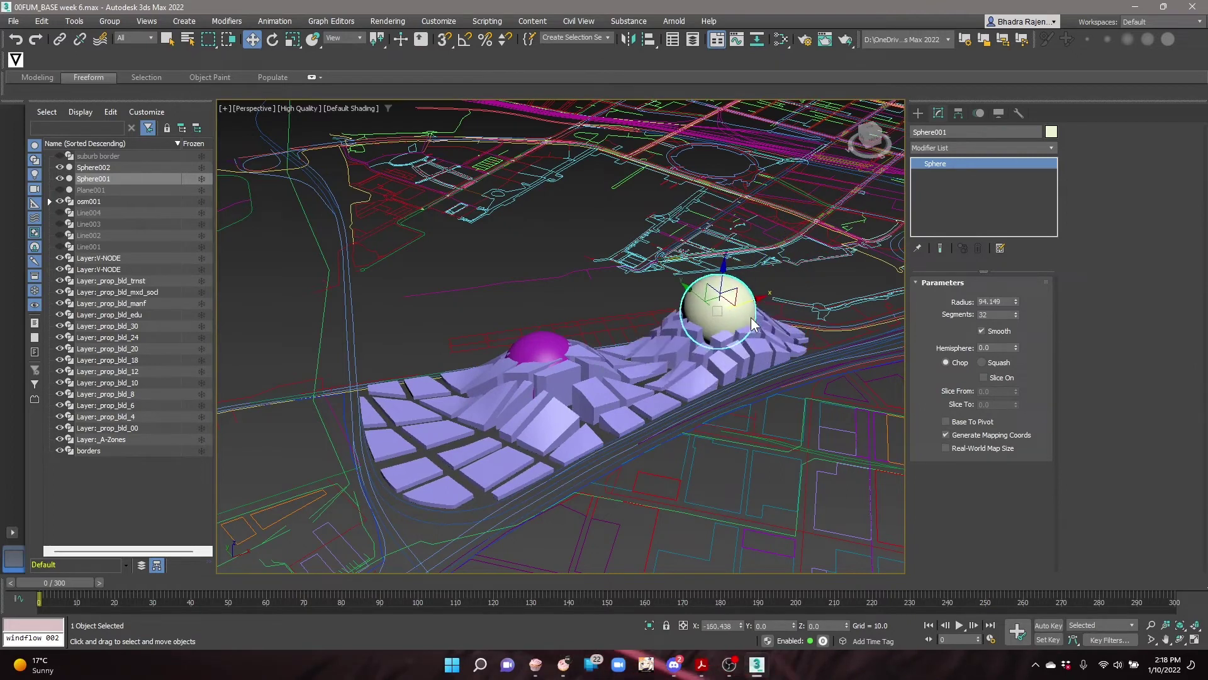
# Try placing a large third sphere at the wide near end of the blocks and raising it above them.
pyautogui.click(88, 451)
pyautogui.click(917, 112)
pyautogui.click(945, 213)
pyautogui.moveTo(374, 446); pyautogui.dragTo(430, 475)
pyautogui.press('w')
pyautogui.moveTo(369, 408); pyautogui.dragTo(358, 341)
# Try raising the "new" channel of the topmost Morpher on borders to 66.
pyautogui.click(723, 365)
pyautogui.click(938, 113)
pyautogui.click(963, 174)
pyautogui.click(563, 665)
pyautogui.click(958, 205)
pyautogui.click(950, 163)
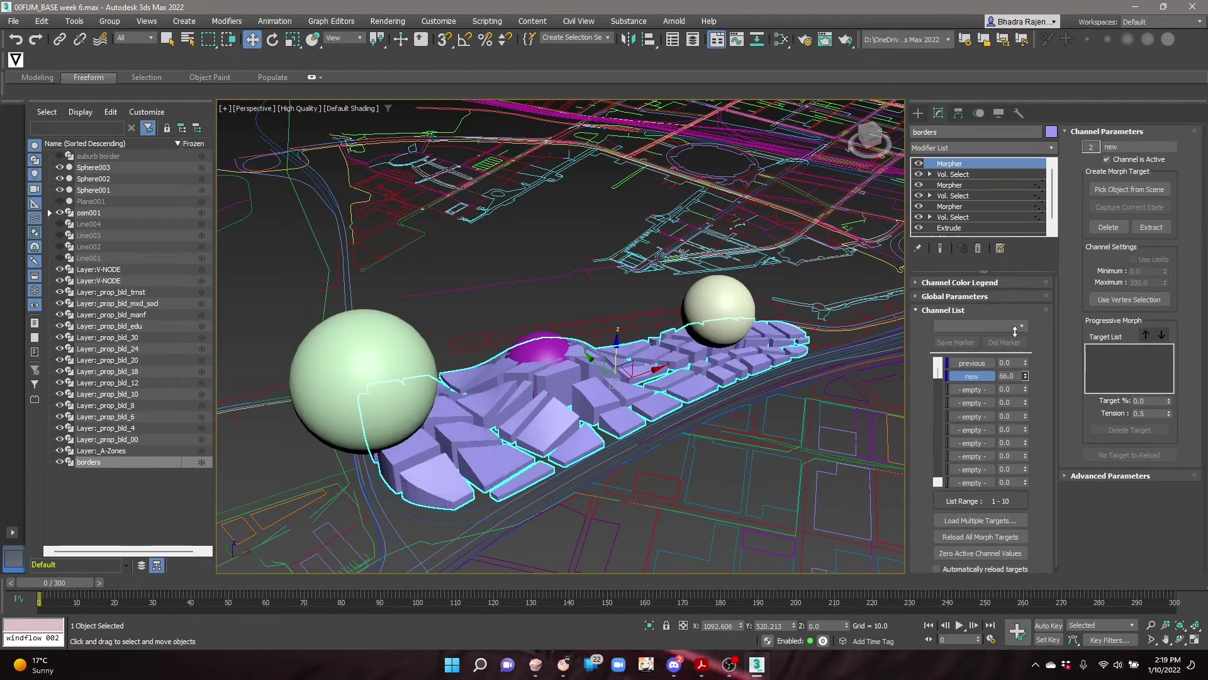
# Undo the latest Morpher channel change and the creation of the third sphere.
pyautogui.hotkey('ctrl', 'z')
pyautogui.hotkey('ctrl', 'z')
pyautogui.hotkey('ctrl', 'z')
pyautogui.hotkey('ctrl', 'z')
pyautogui.hotkey('ctrl', 'z')
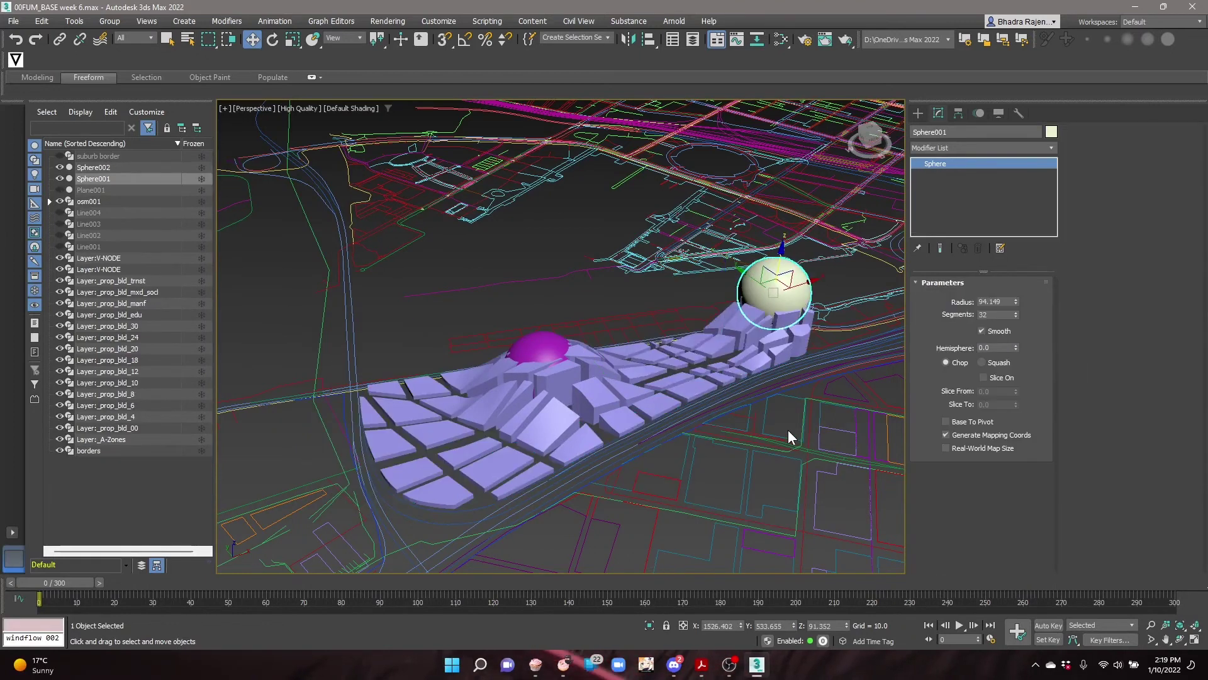
# Set the uppermost Vol. Select on borders to Vertex level, selecting by Mesh Object.
pyautogui.click(958, 174)
pyautogui.click(985, 312)
# Create a large third sphere at the wide near end of the blocks, then reposition and raise it above them.
pyautogui.click(918, 112)
pyautogui.click(945, 212)
pyautogui.moveTo(361, 400); pyautogui.dragTo(413, 419)
pyautogui.press('w')
pyautogui.moveTo(348, 372); pyautogui.dragTo(367, 411)
pyautogui.moveTo(379, 398); pyautogui.dragTo(366, 311)
pyautogui.click(938, 113)
pyautogui.click(918, 113)
# Assign the large third sphere as the mesh object of borders' uppermost Vol. Select, then enable soft selection and increase its falloff.
pyautogui.click(668, 352)
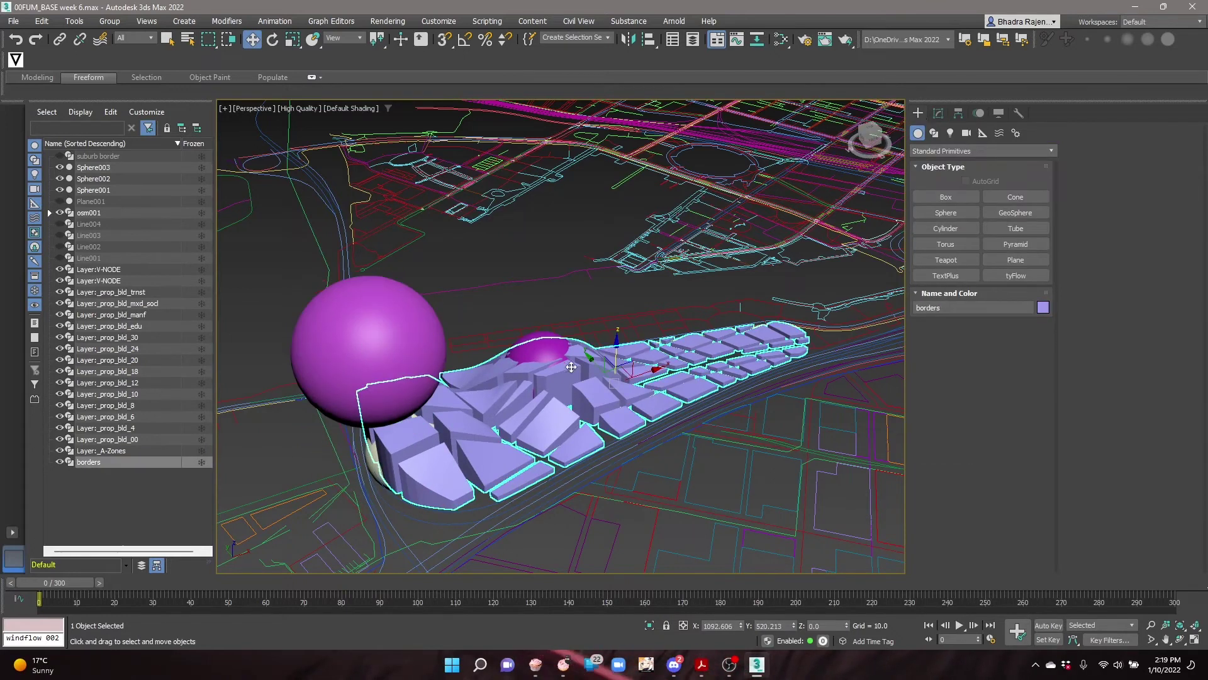
pyautogui.click(938, 113)
pyautogui.click(961, 174)
pyautogui.click(998, 485)
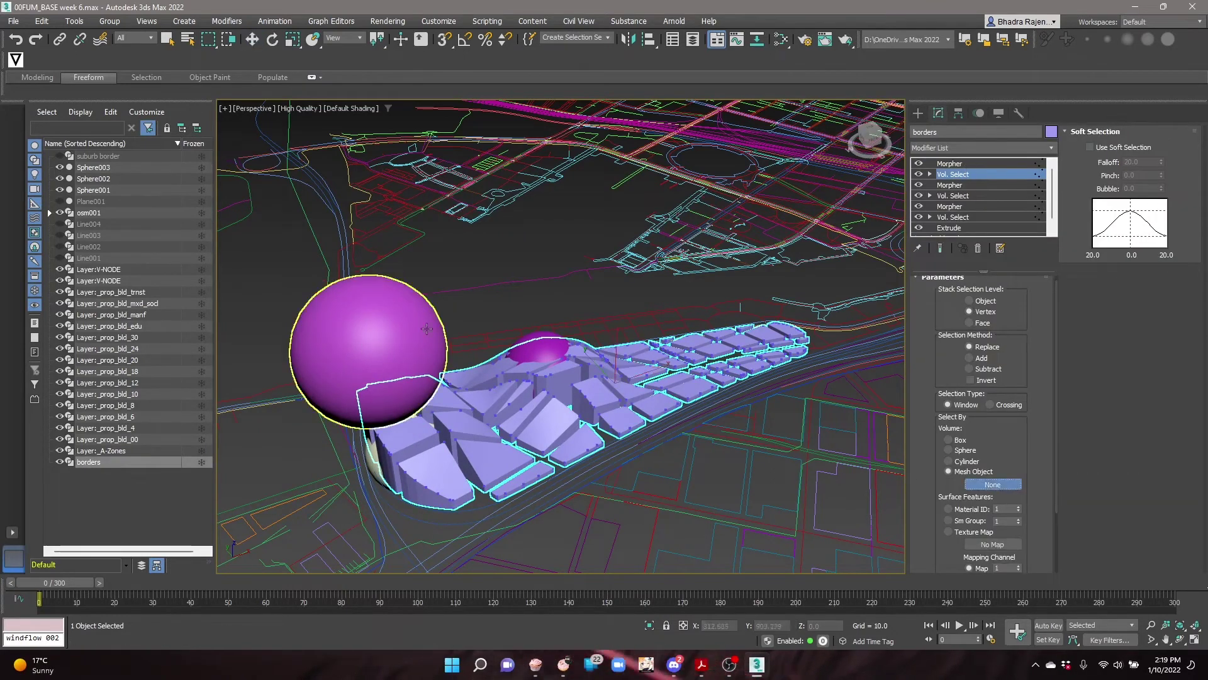
pyautogui.click(401, 359)
pyautogui.click(973, 165)
pyautogui.click(952, 175)
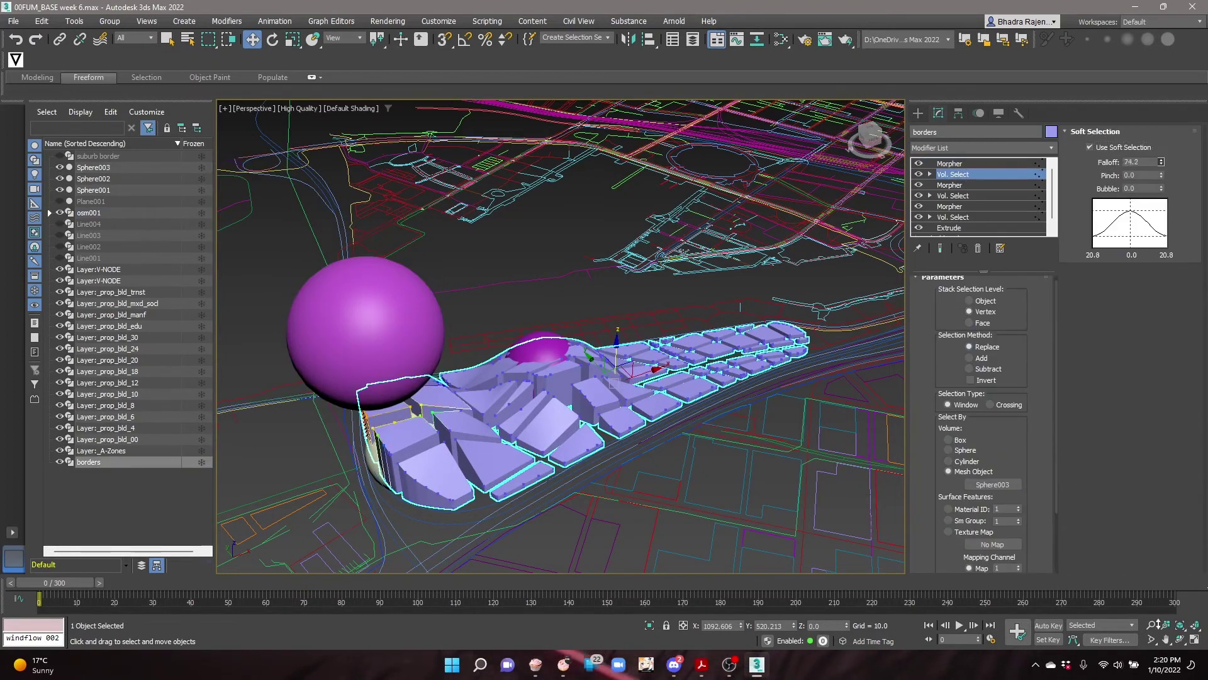
# Move the cream sphere to the blocks' narrow far end and set the "new" channel of borders' topmost Morpher to 100.
pyautogui.click(950, 163)
pyautogui.moveTo(1025, 363); pyautogui.dragTo(1049, 410)
pyautogui.click(378, 469)
pyautogui.moveTo(463, 434); pyautogui.dragTo(736, 263)
pyautogui.click(764, 356)
pyautogui.moveTo(1025, 375); pyautogui.dragTo(1036, 275)
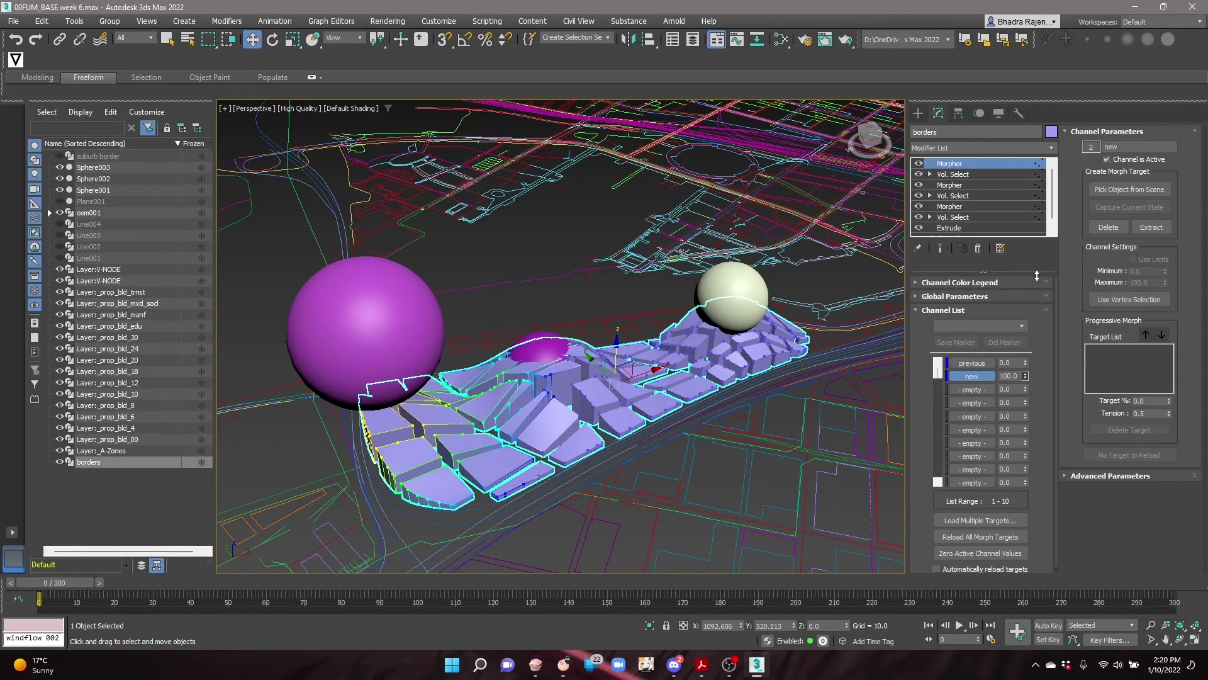
# Lower the large near-end sphere toward the blocks, then raise the cream far-end sphere and shift it toward the middle.
pyautogui.click(382, 333)
pyautogui.moveTo(360, 292); pyautogui.dragTo(390, 326)
pyautogui.moveTo(768, 290); pyautogui.dragTo(721, 264)
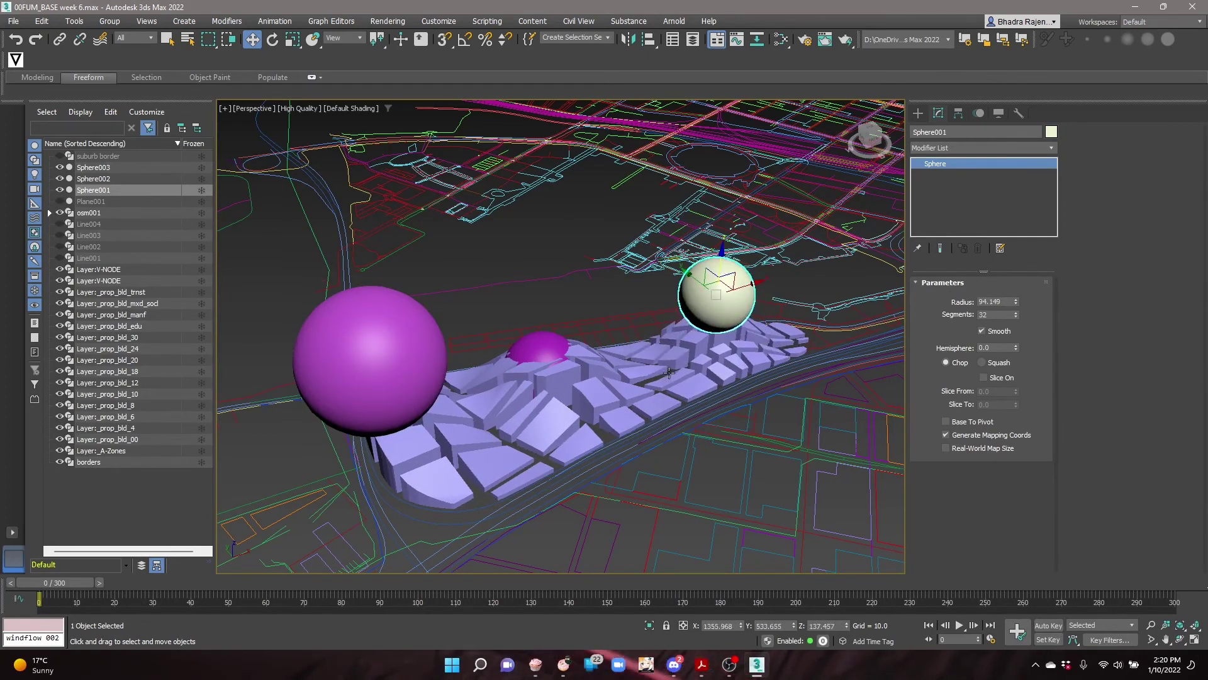
# Hide Sphere001, Sphere002 and Sphere003, clear the selection and inspect the morphed blocks up close and from farther away.
pyautogui.click(59, 189)
pyautogui.click(59, 176)
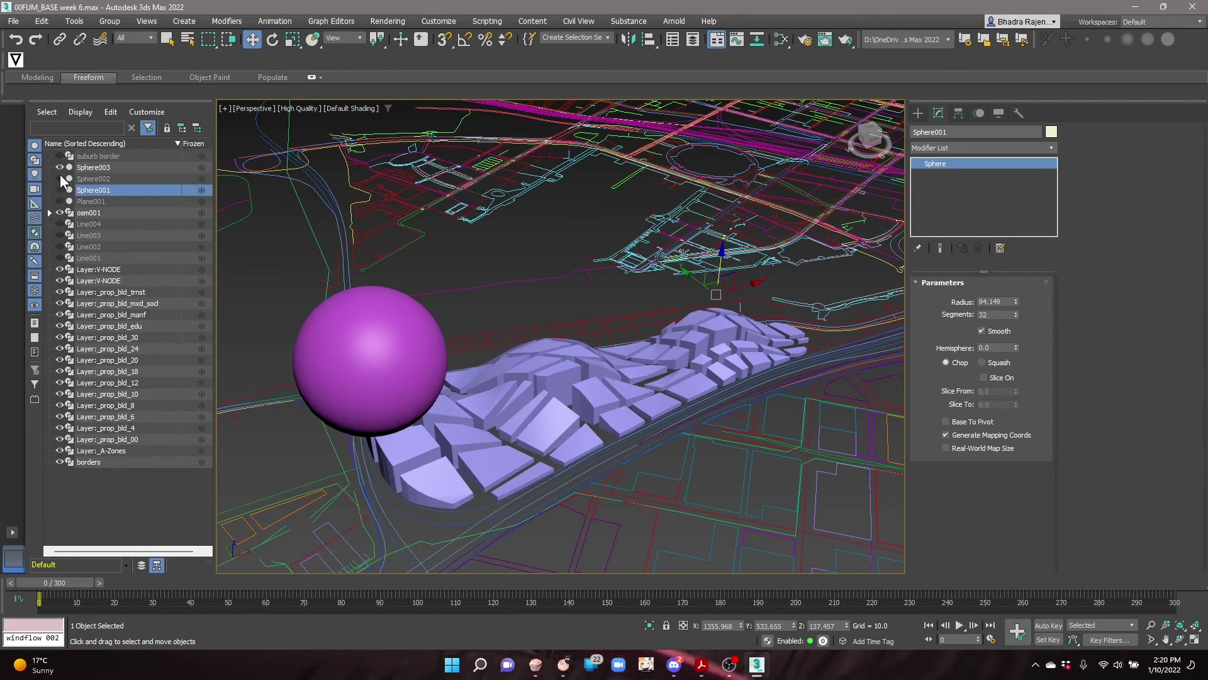
pyautogui.click(59, 167)
pyautogui.click(777, 471)
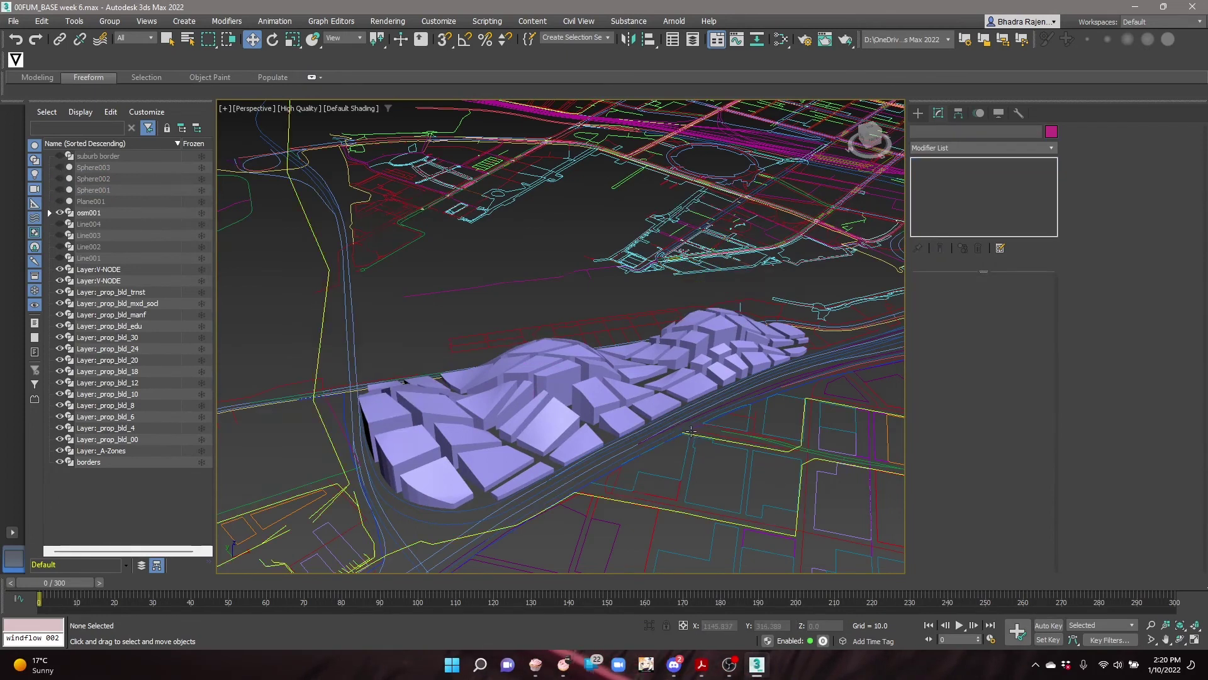
pyautogui.scroll(3, 724, 434)
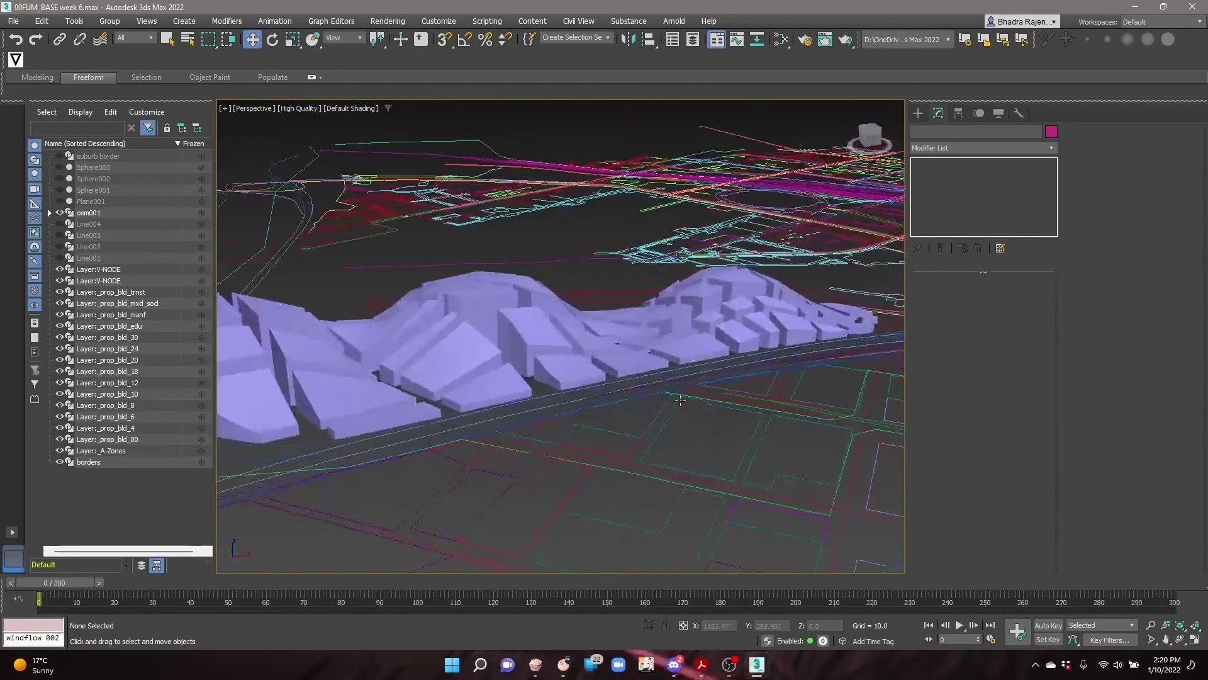
pyautogui.scroll(-3, 713, 396)
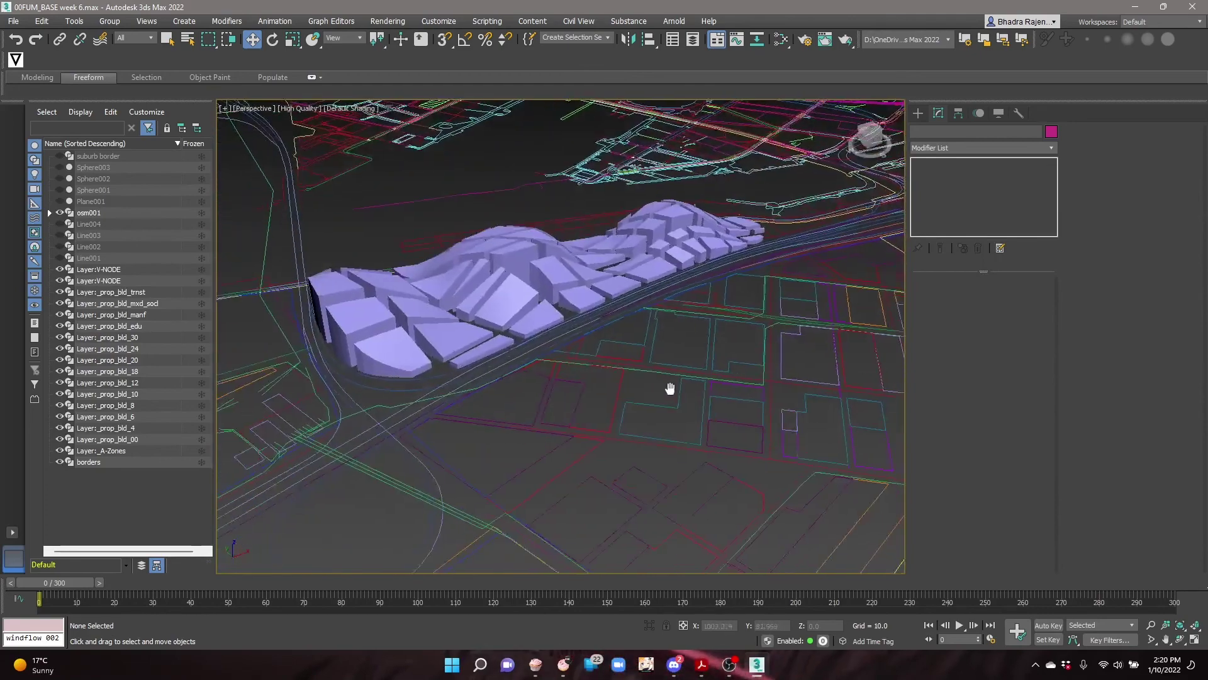